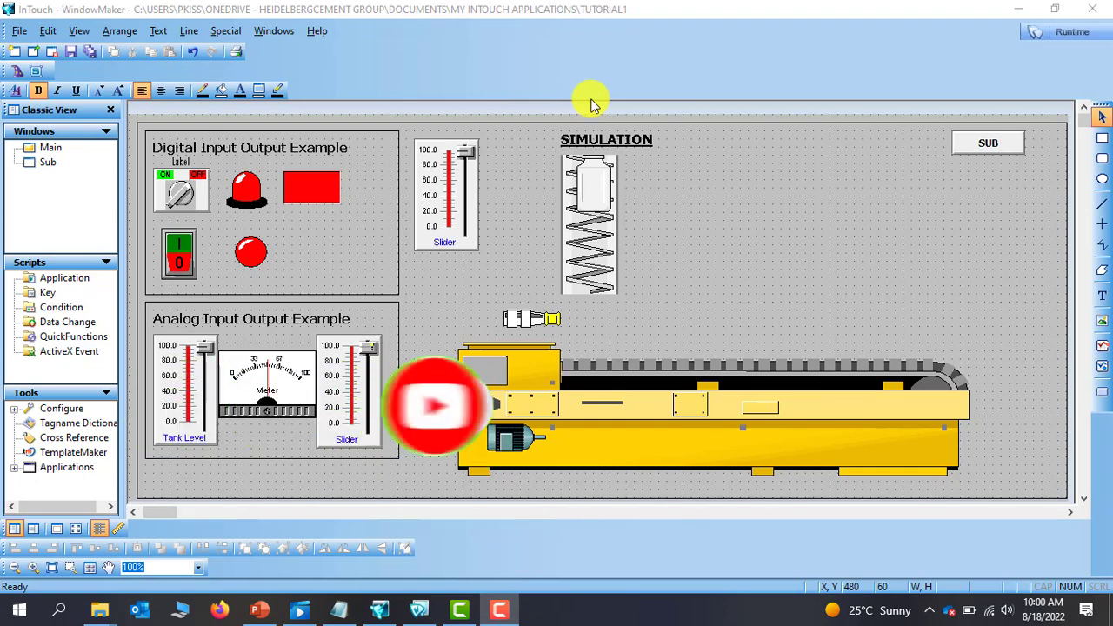
Draw a tall thin rectangle right of the spring and confirm the Tank Level slider uses tag level1
left_click(761, 217)
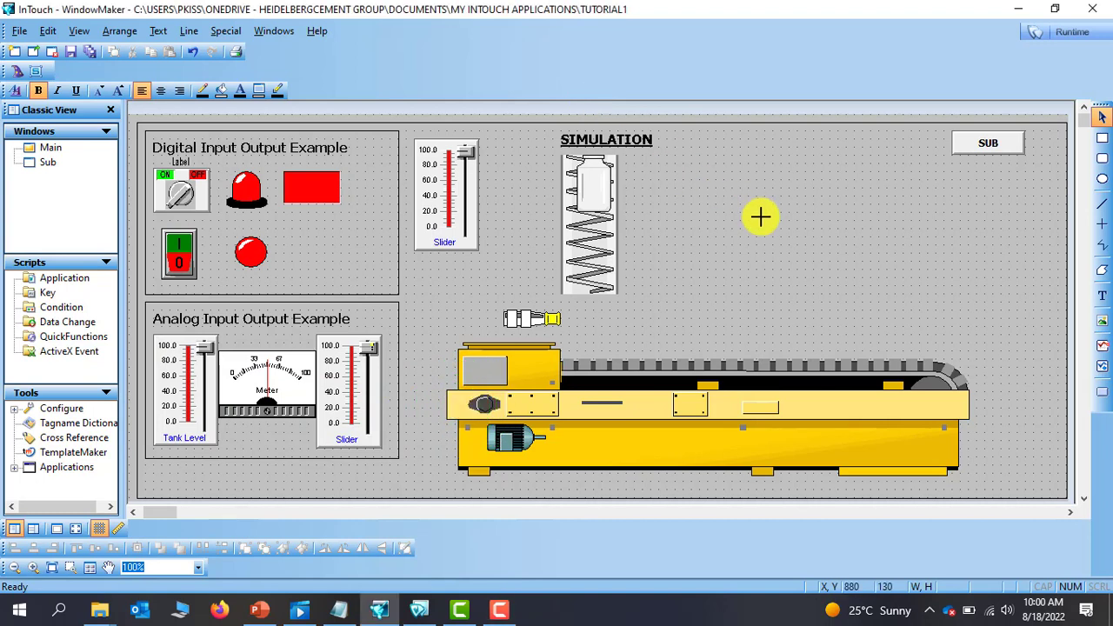
left_click(1103, 143)
left_click_drag(755, 172, 738, 289)
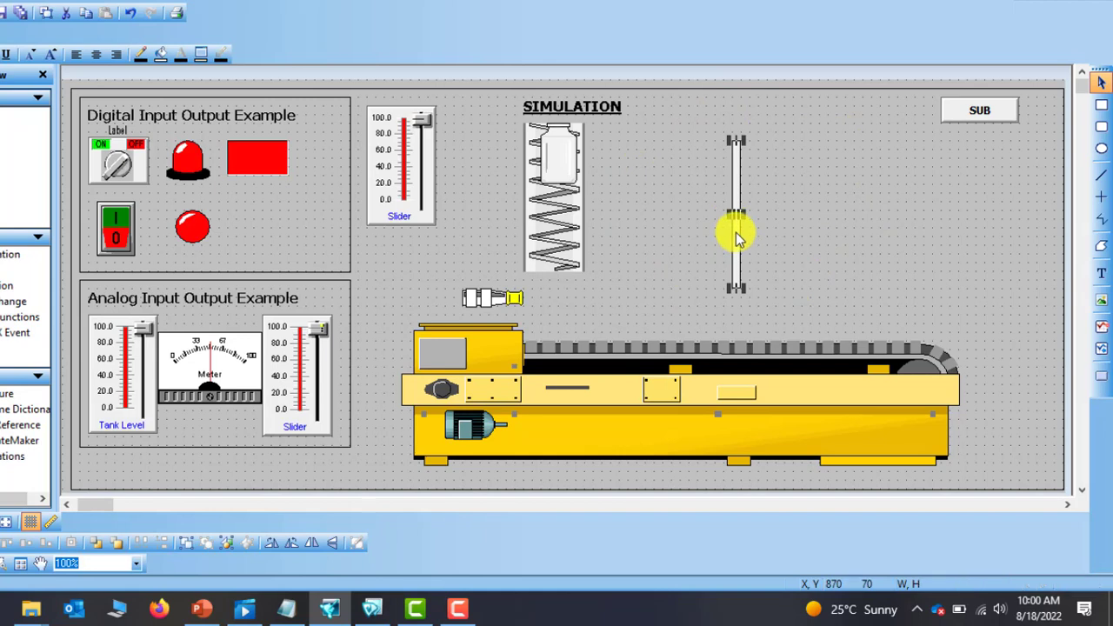
left_click(661, 242)
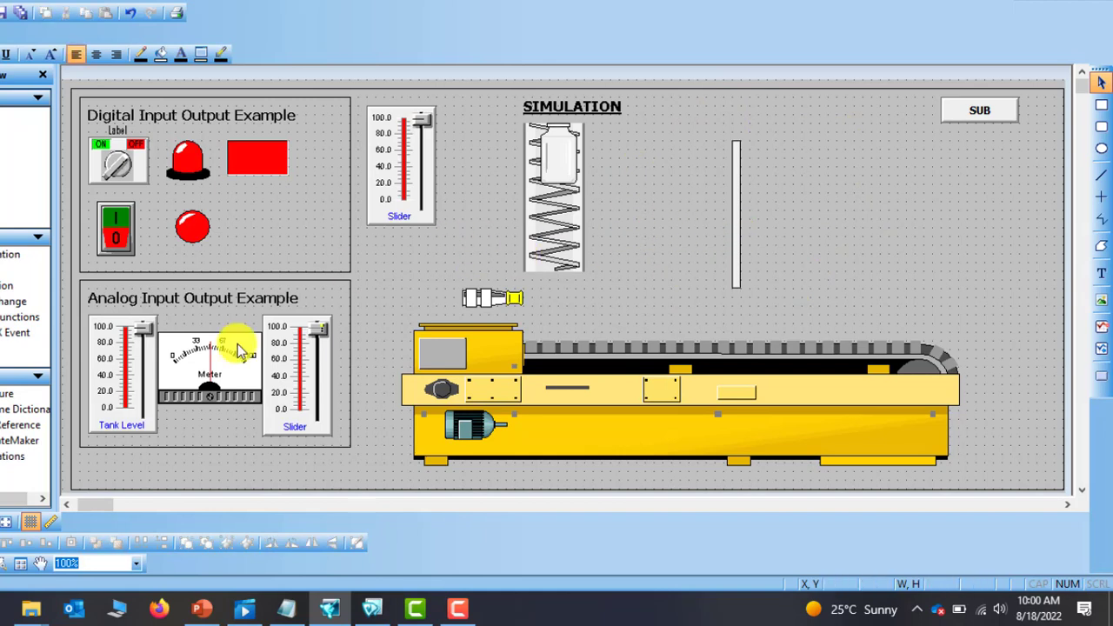
double_click(124, 388)
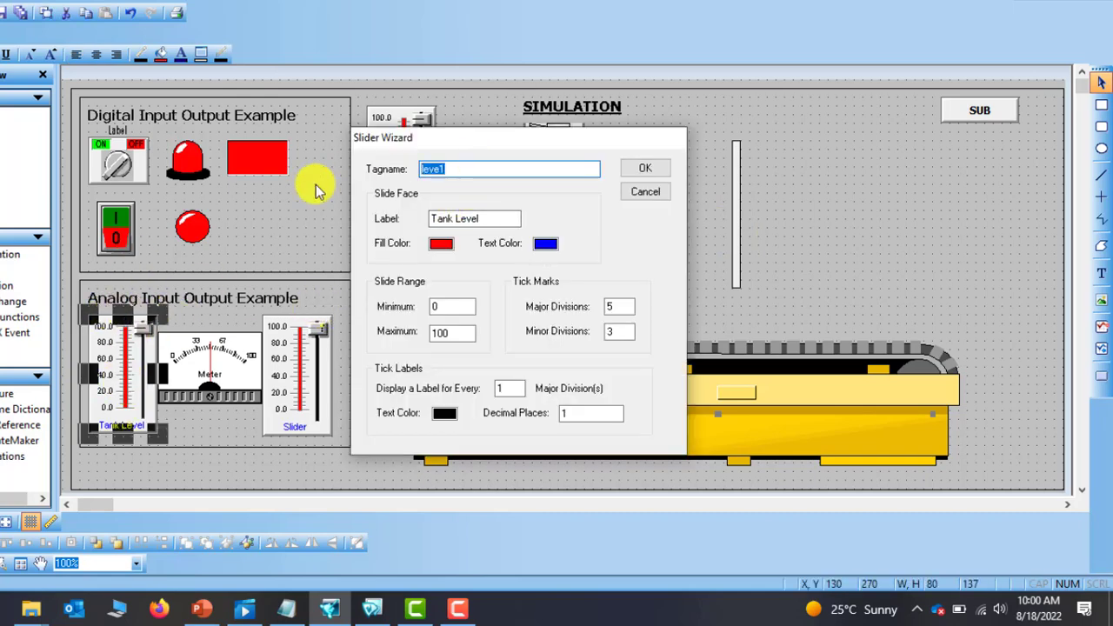
left_click(645, 170)
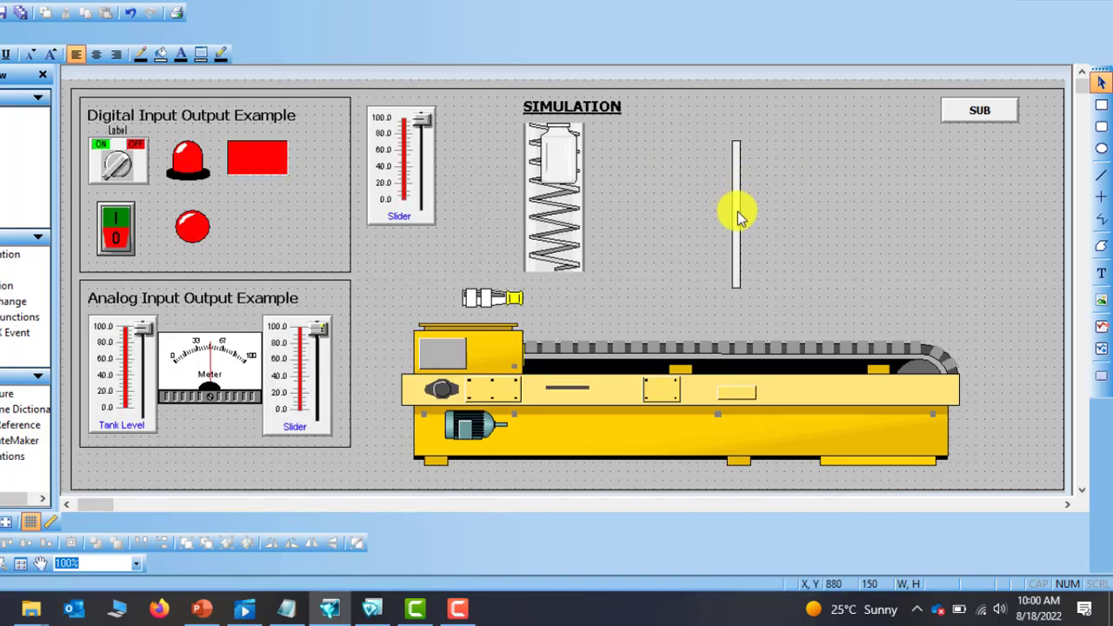
Give the new bar an Orientation animation link with level1 as the expression
double_click(736, 217)
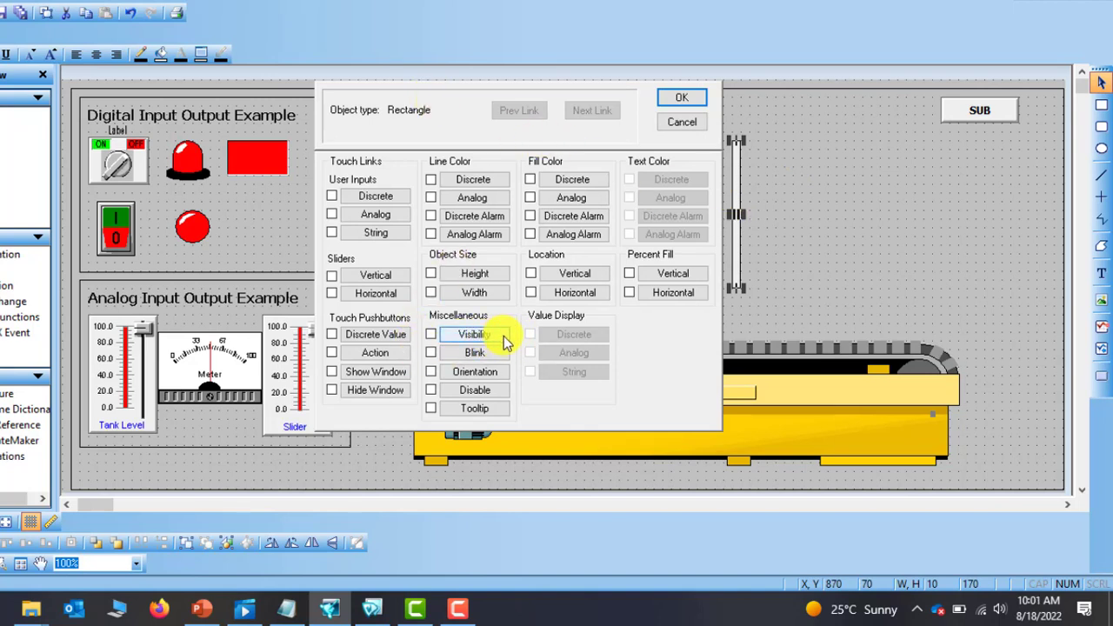
left_click(467, 373)
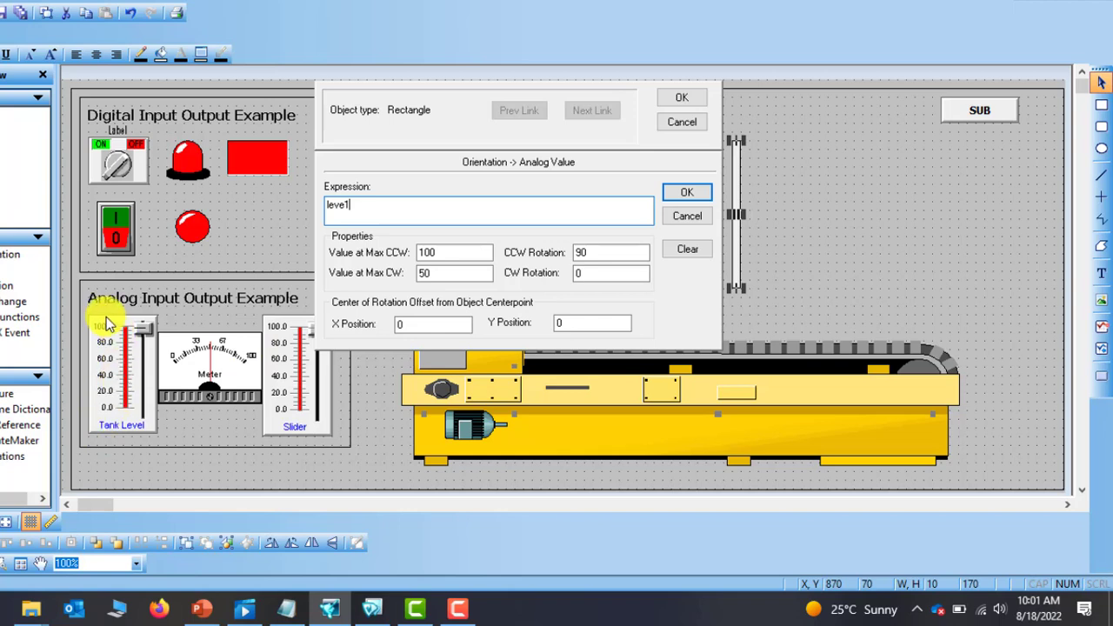
double_click(454, 273)
Map level1 values 0–100 to 0–360° clockwise rotation with zero offsets, and save the link
double_click(461, 252)
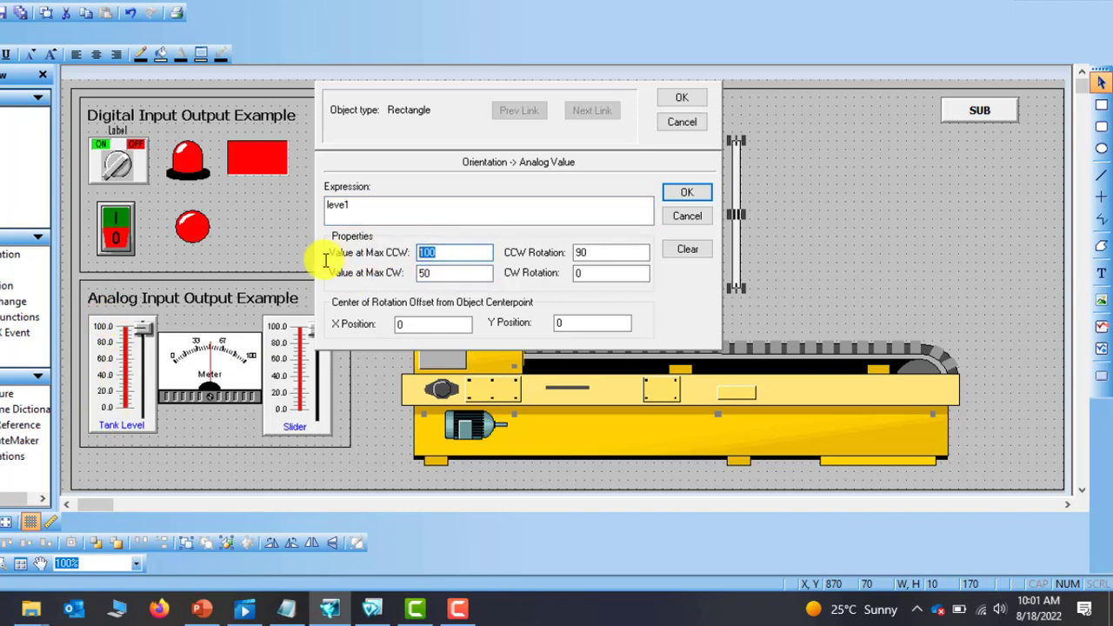
double_click(448, 273)
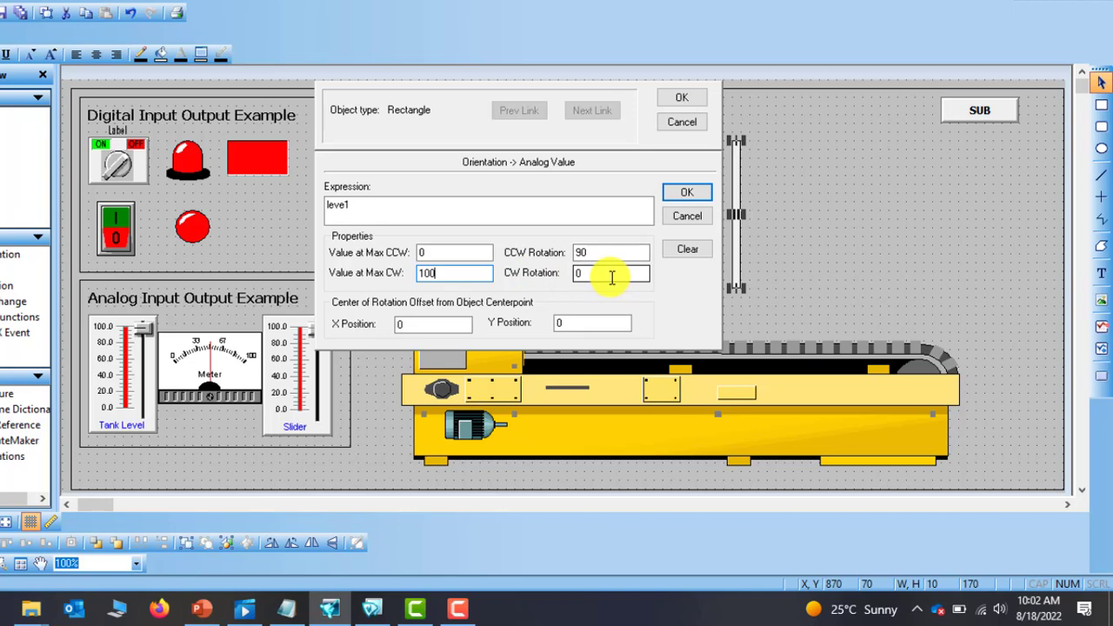
key("Tab")
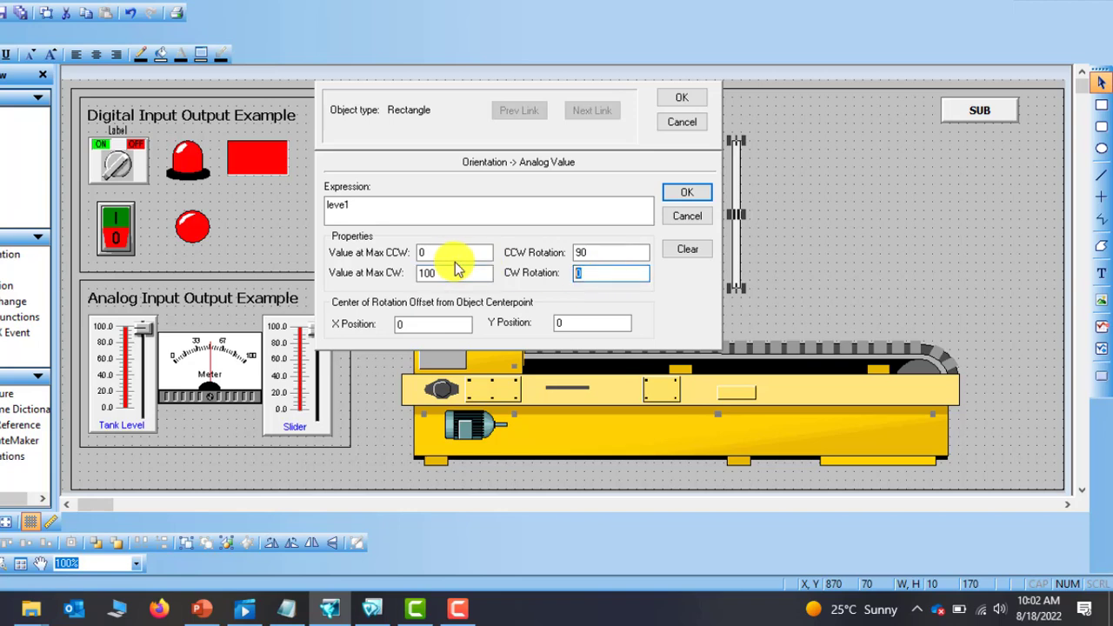
type("360")
left_click_drag(599, 253, 564, 251)
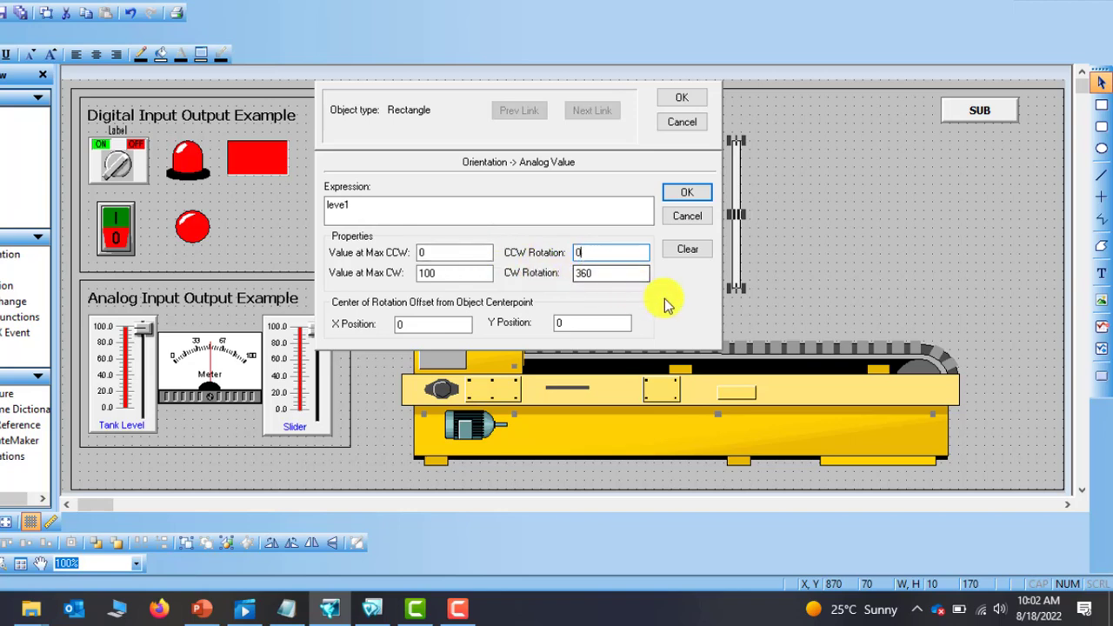
double_click(418, 326)
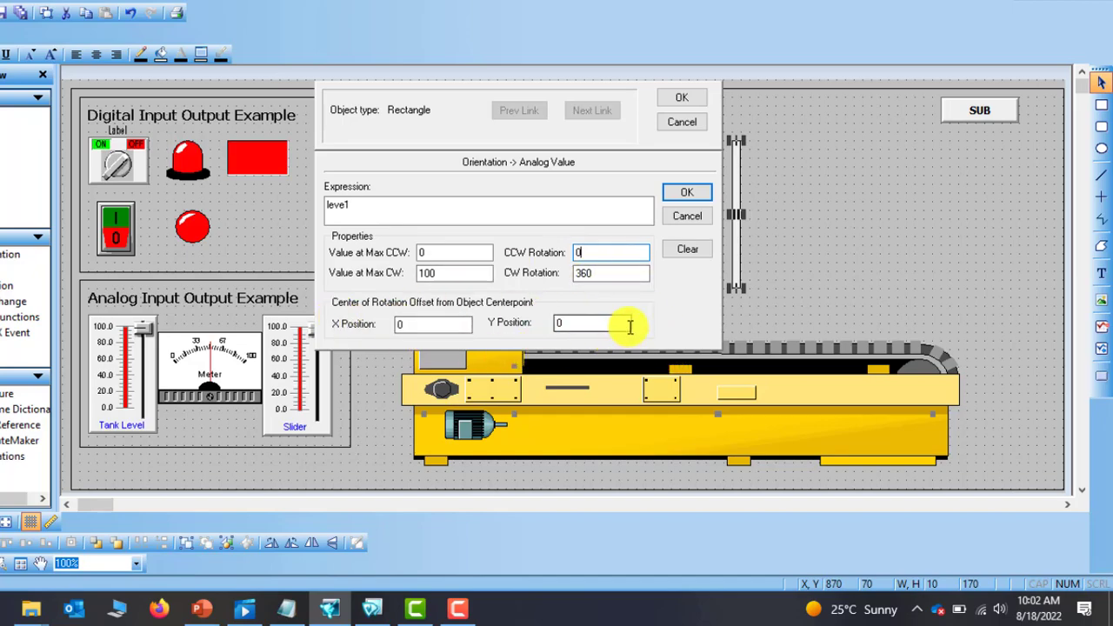
left_click(687, 98)
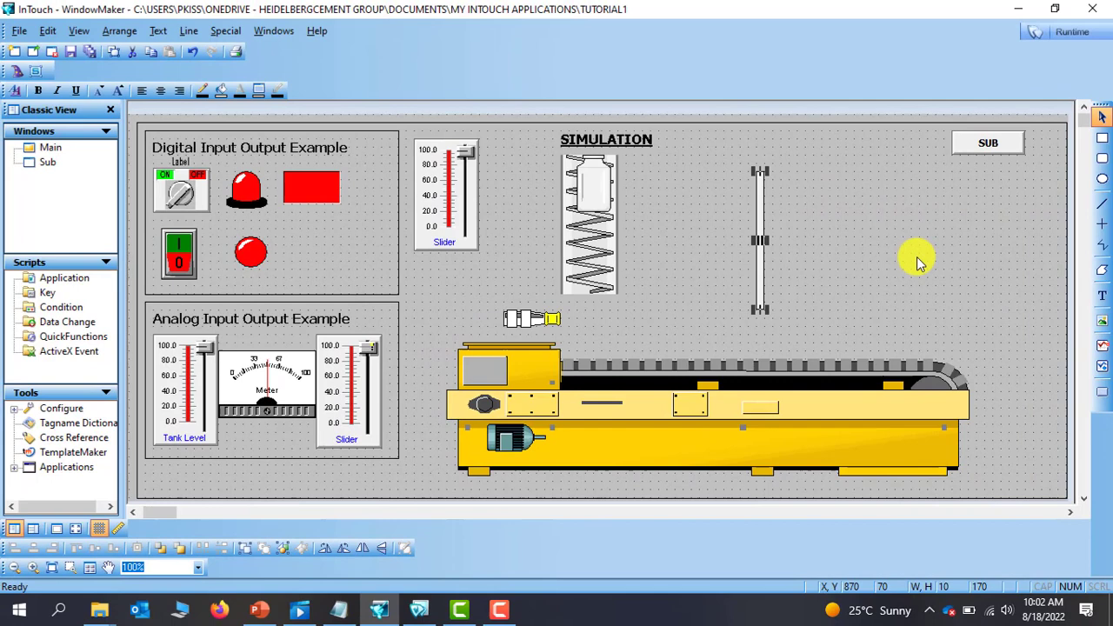
left_click(917, 259)
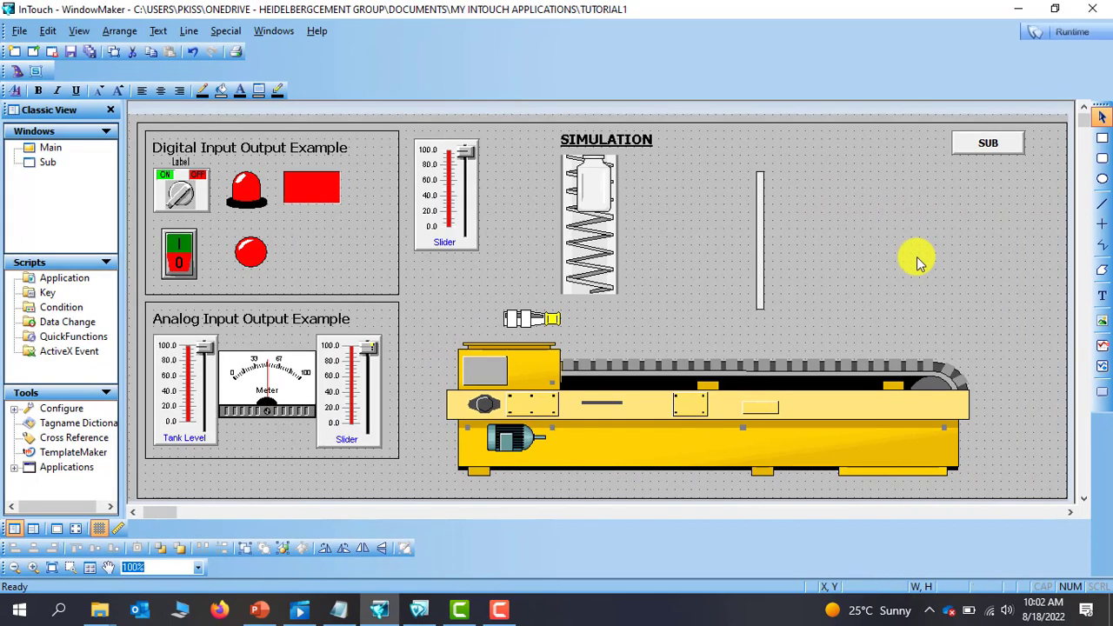
In runtime, drag the Tank Level slider to 0 to rotate the bar, then return to WindowMaker
left_click(1077, 35)
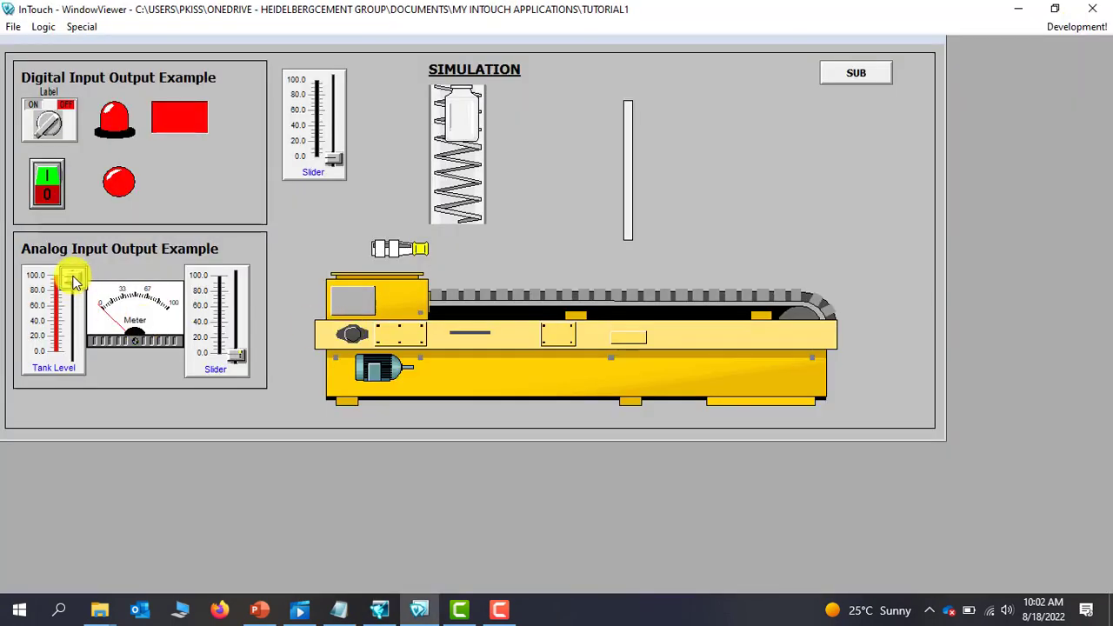
left_click_drag(74, 280, 74, 248)
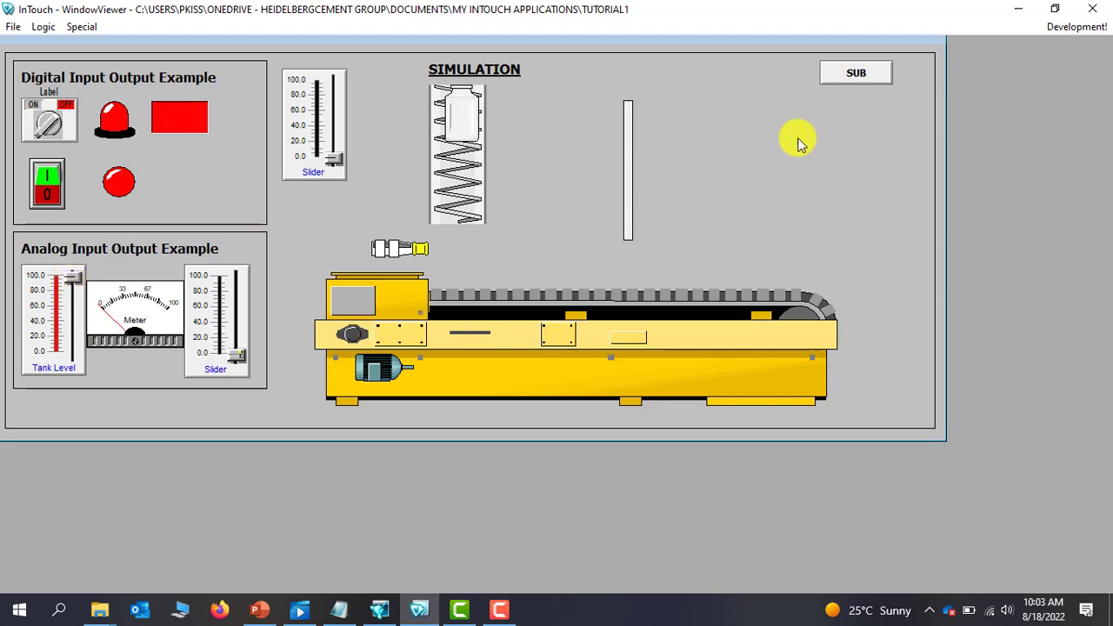
left_click(1078, 28)
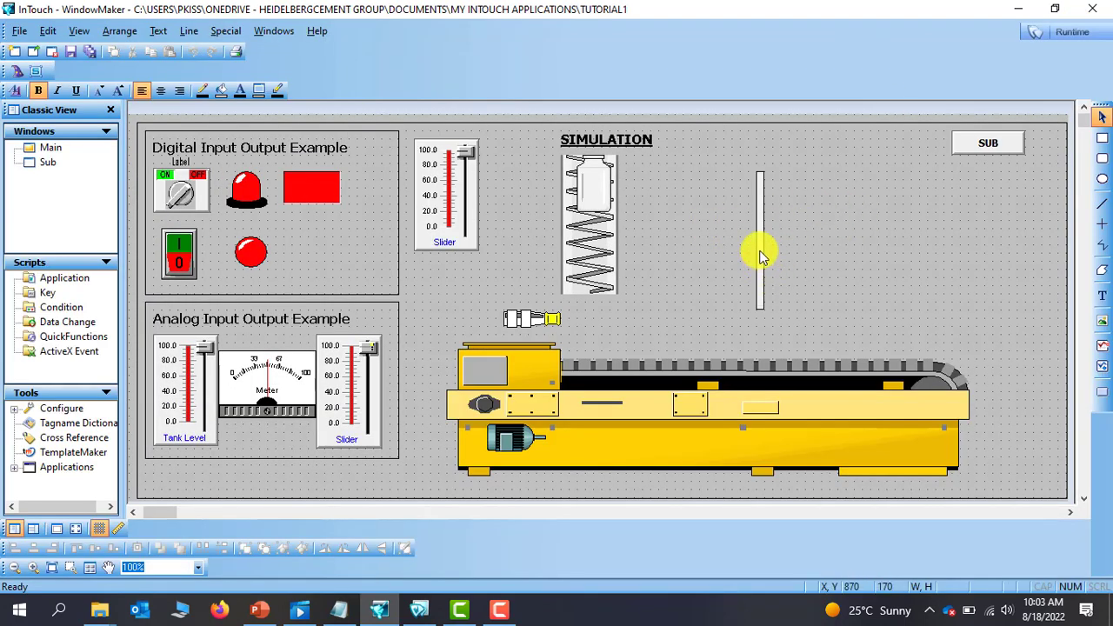
Draw a horizontal line across the vertical bar to form a cross, then run the window
left_click(760, 257)
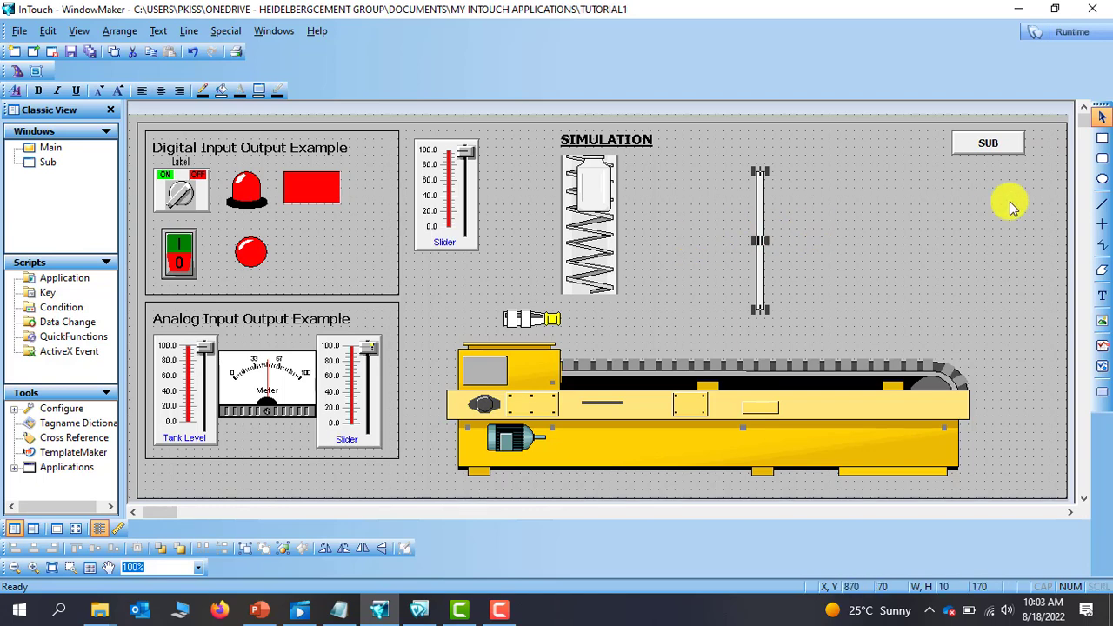
left_click(1102, 206)
left_click_drag(833, 237, 832, 236)
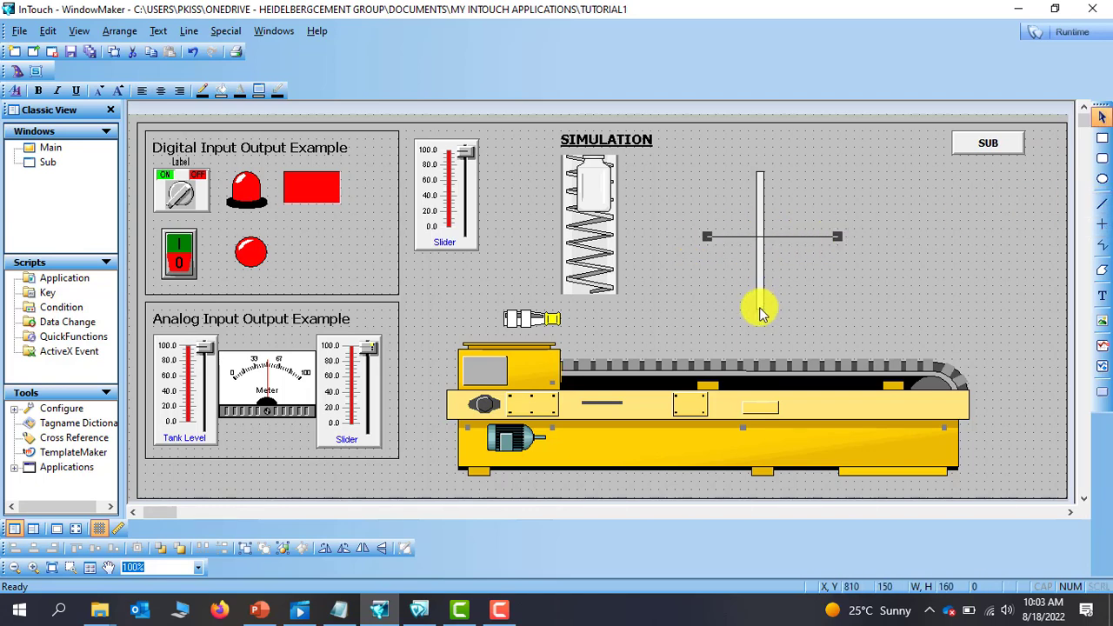
left_click_drag(712, 237, 702, 245)
left_click(663, 313)
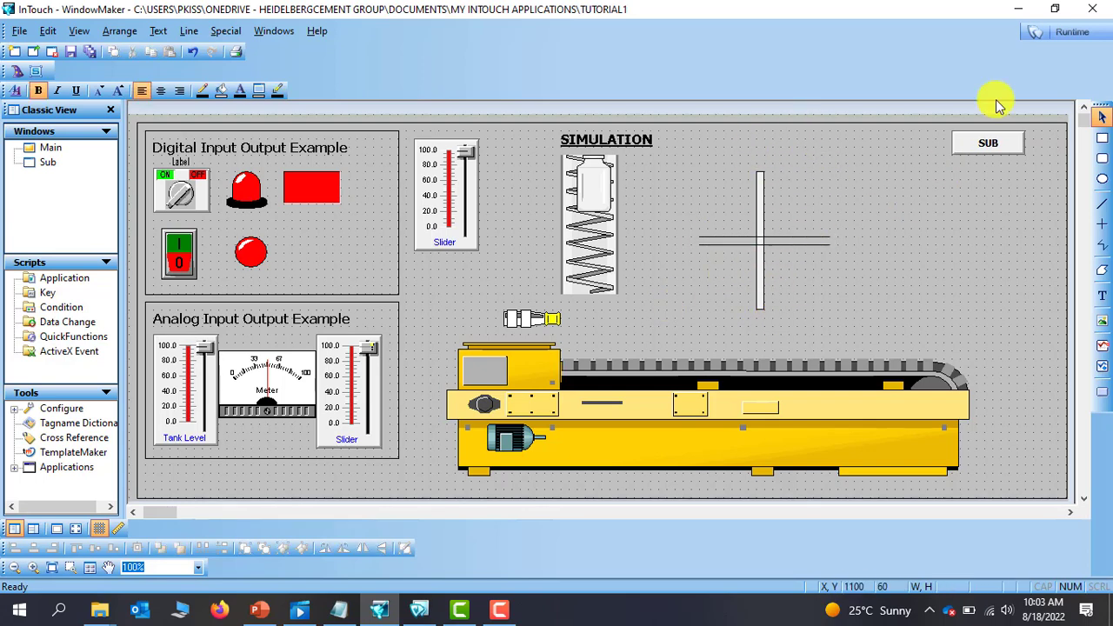
left_click(1069, 30)
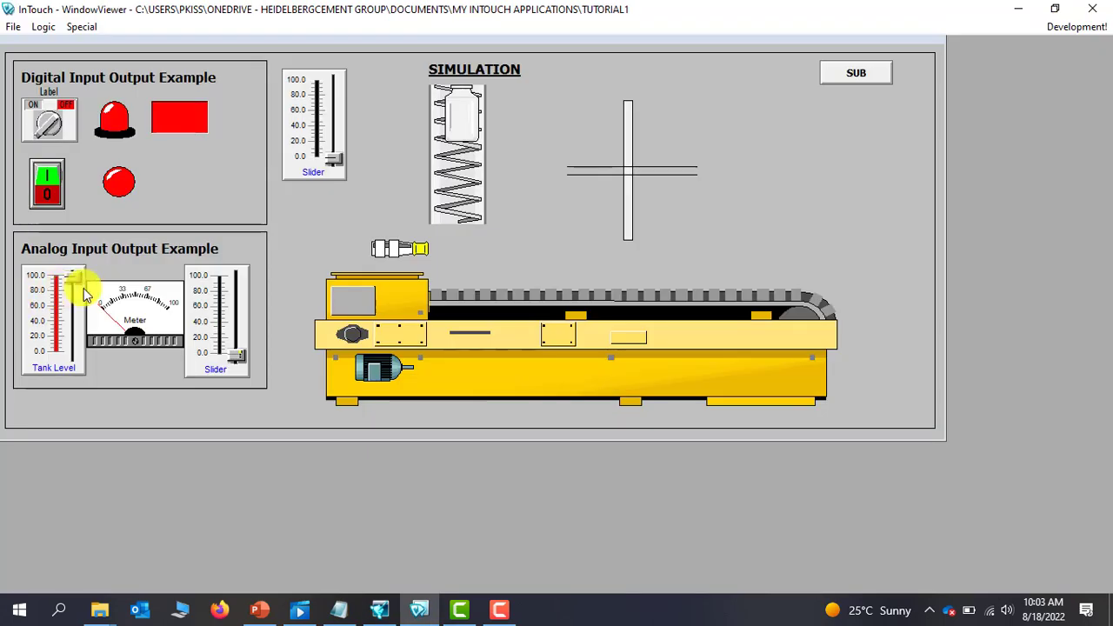
Drag Tank Level down to watch the bar rotate, then switch back to WindowMaker
left_click_drag(77, 286, 68, 356)
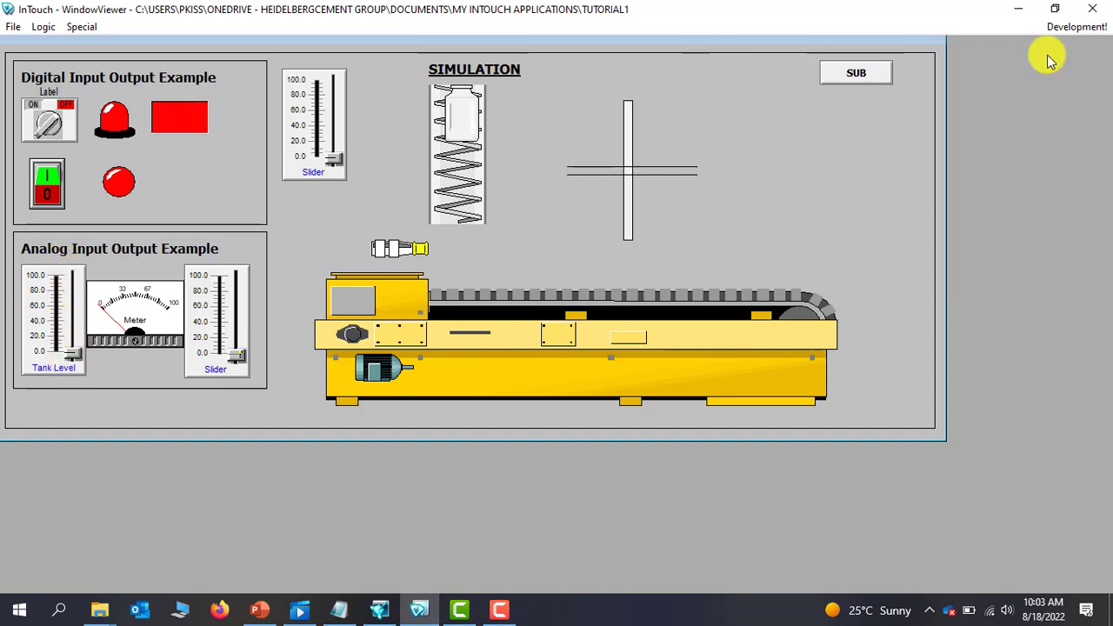
left_click(1071, 29)
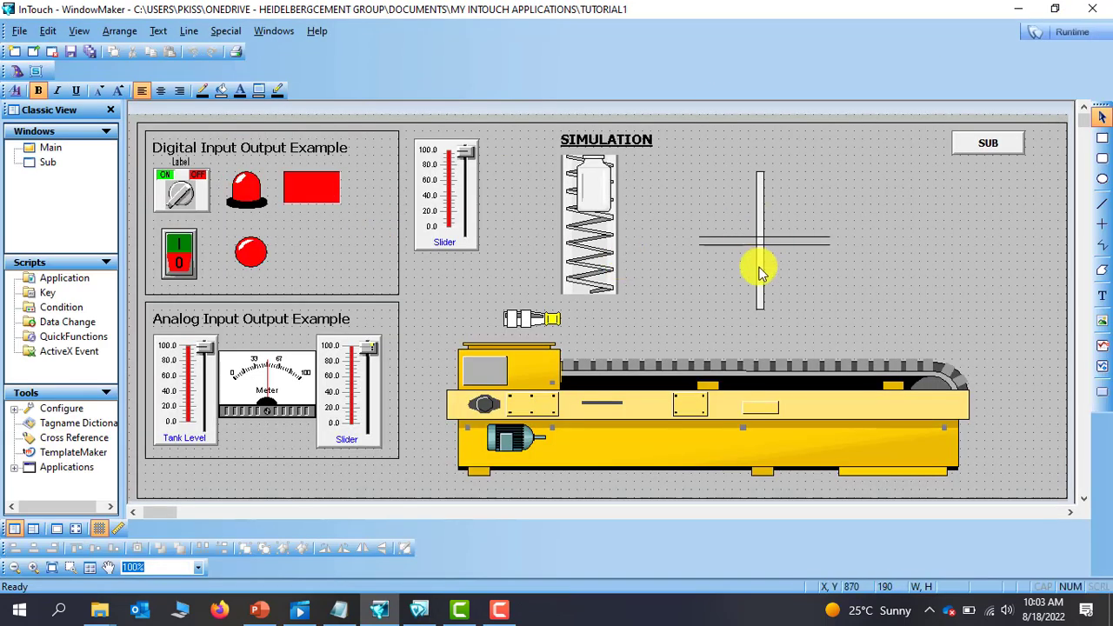
Set the bar's Orientation X Position offset to 30 and run the window again
double_click(759, 272)
left_click(474, 387)
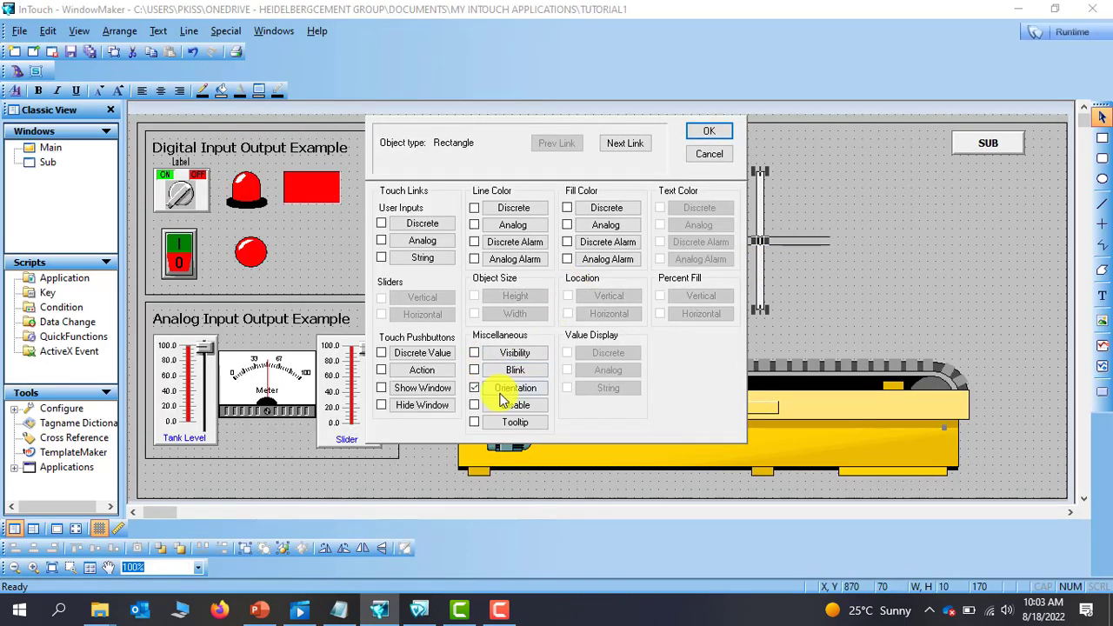
left_click(505, 392)
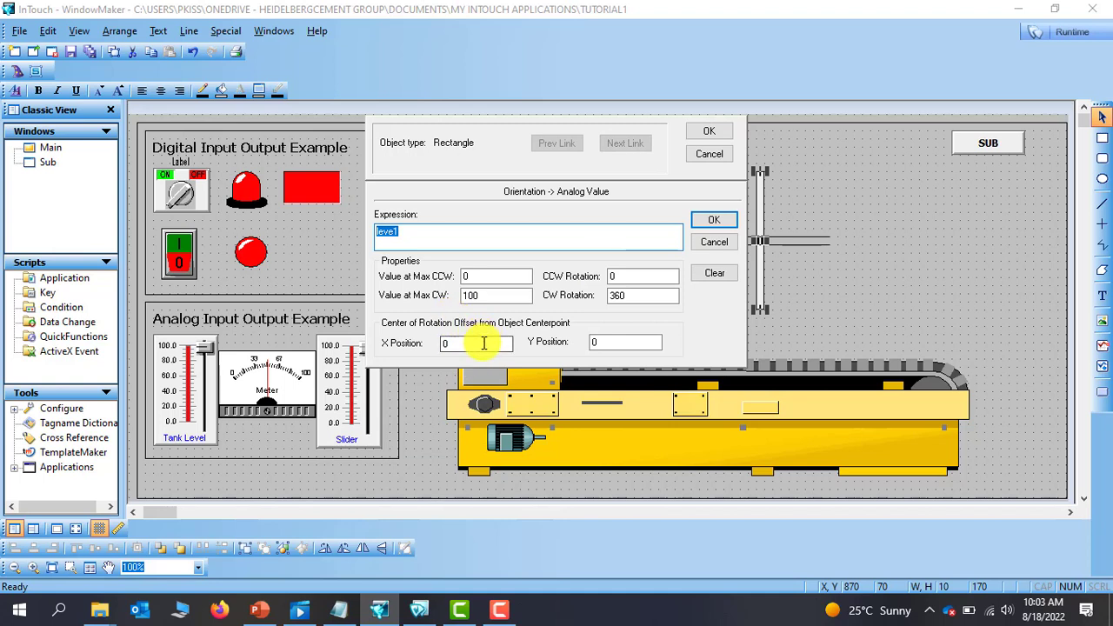
double_click(477, 343)
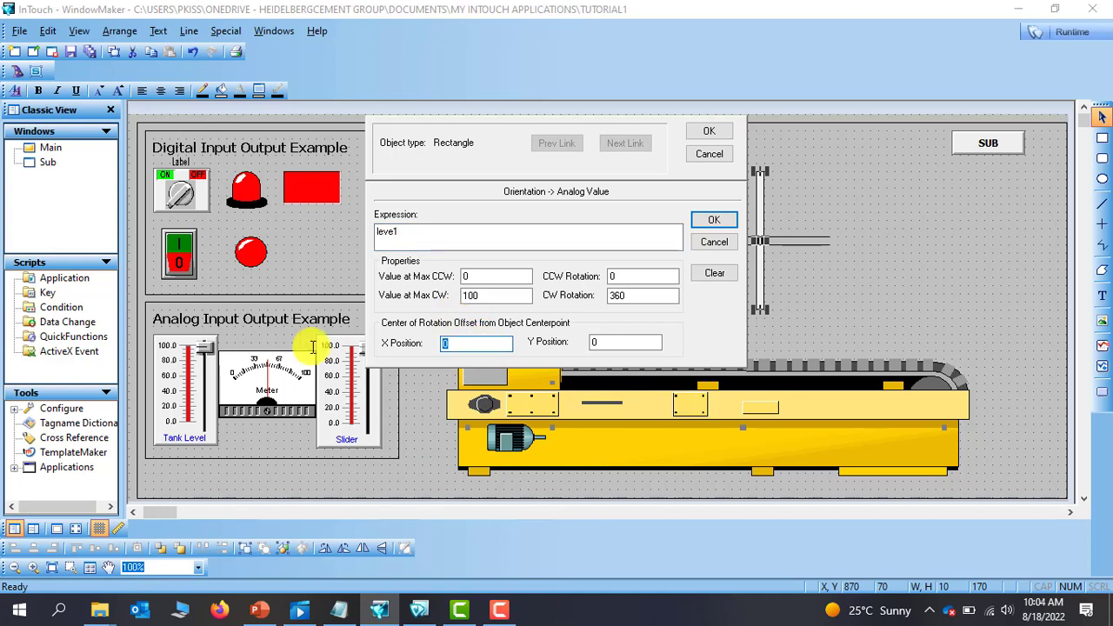
left_click(713, 220)
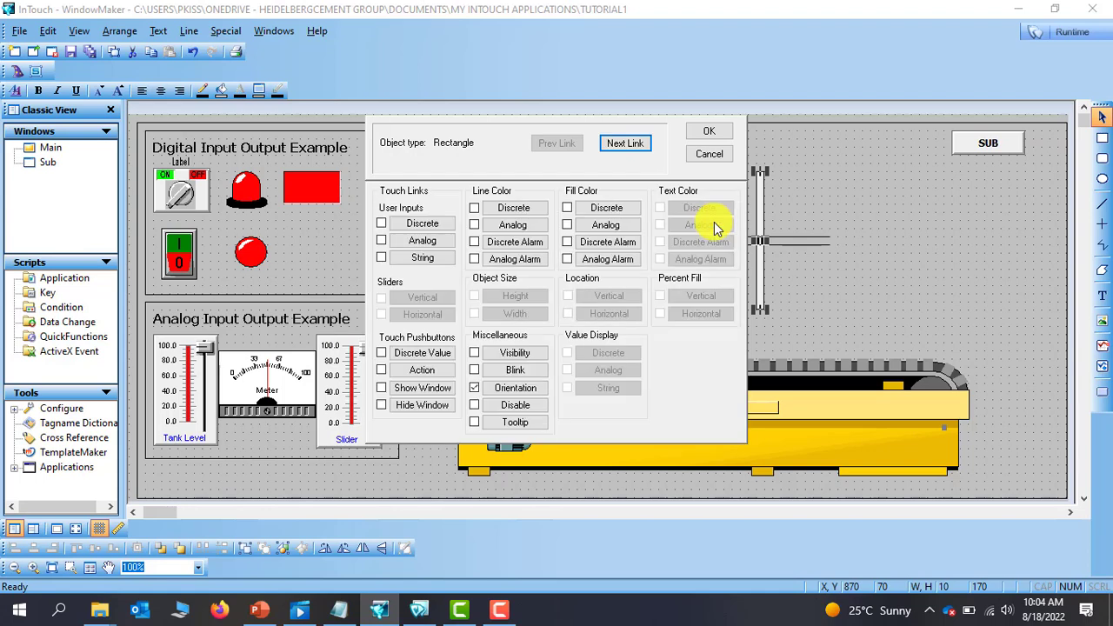
left_click(709, 132)
left_click(1065, 35)
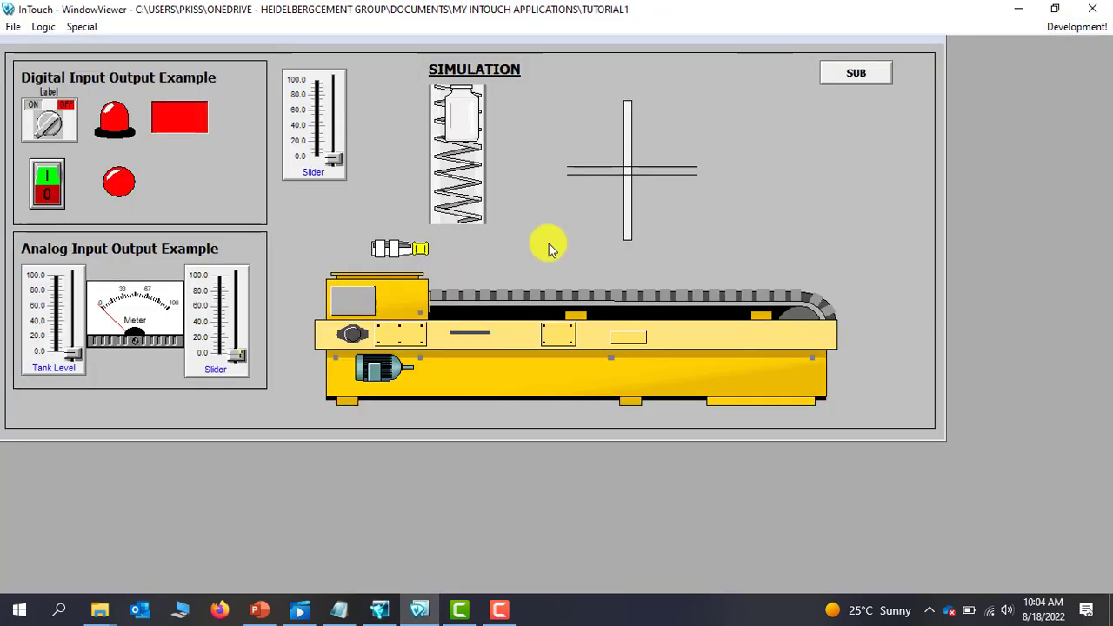
Raise Tank Level to about 40 to see the bar swing around its offset pivot, then return to WindowMaker
left_click_drag(72, 341, 84, 256)
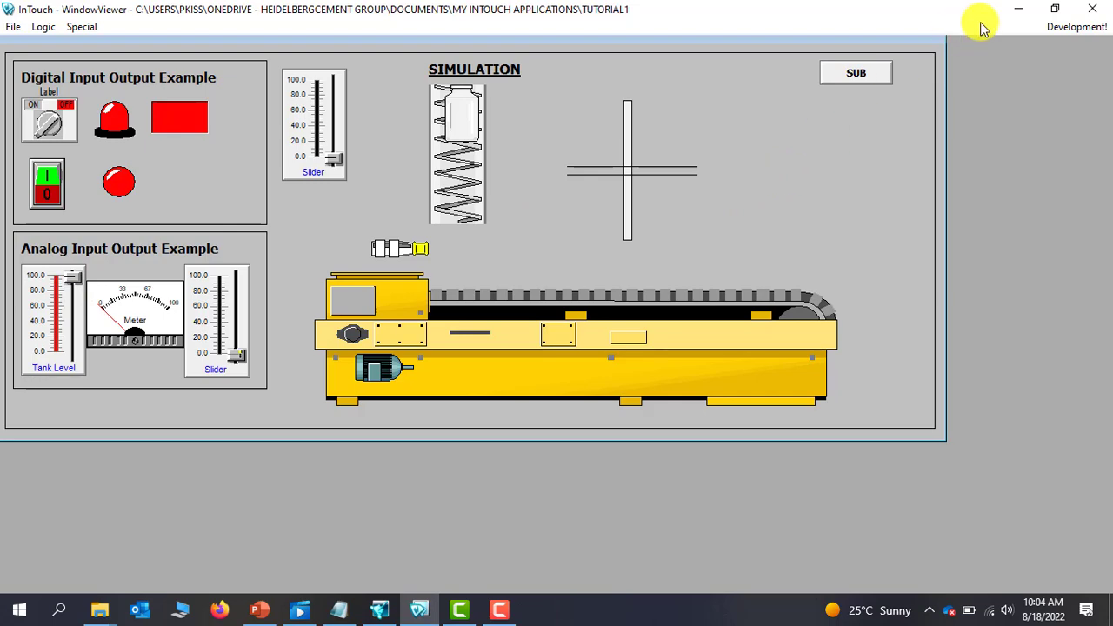
left_click(1075, 26)
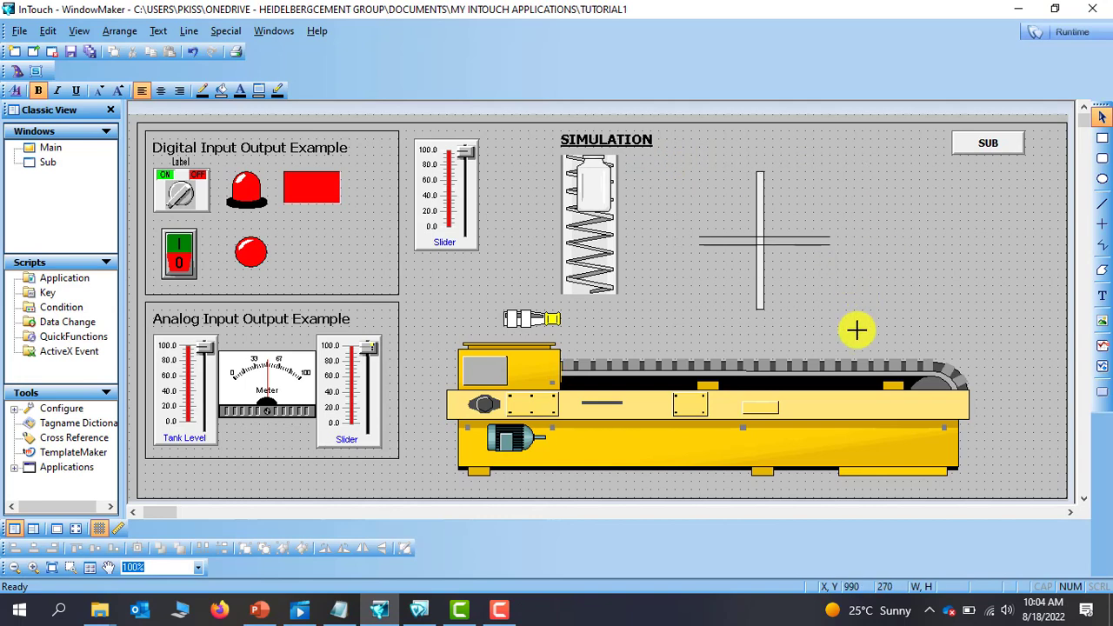
Box-select the bar-and-line cross beside the SIMULATION cylinder for deletion
left_click_drag(673, 162, 847, 337)
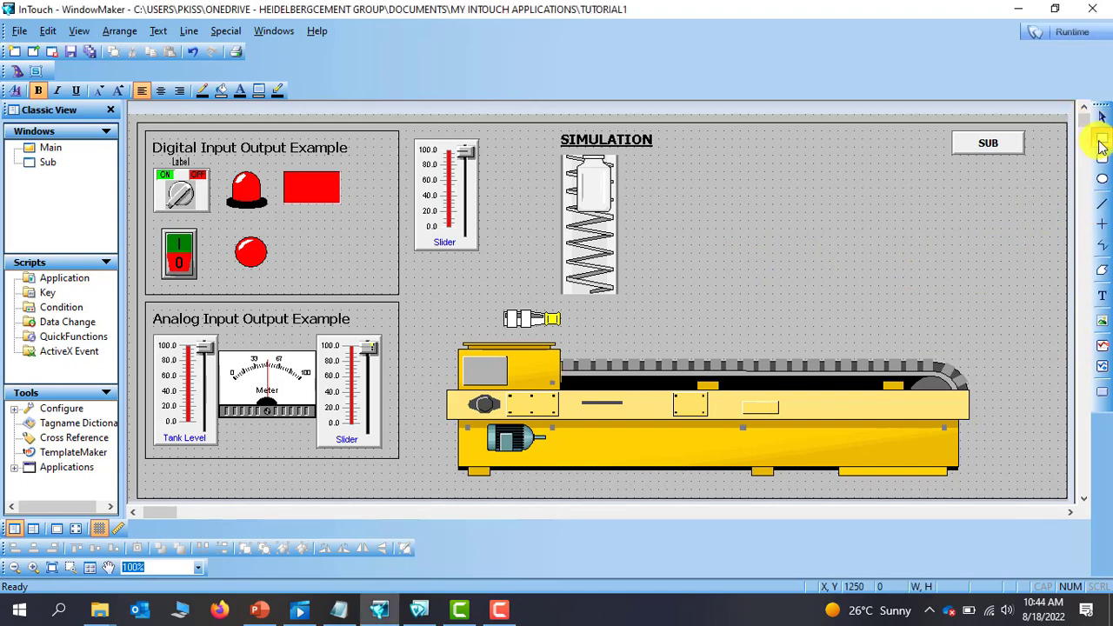
Draw a 10 by 70 rectangle just above the conveyor's right end
left_click(1101, 141)
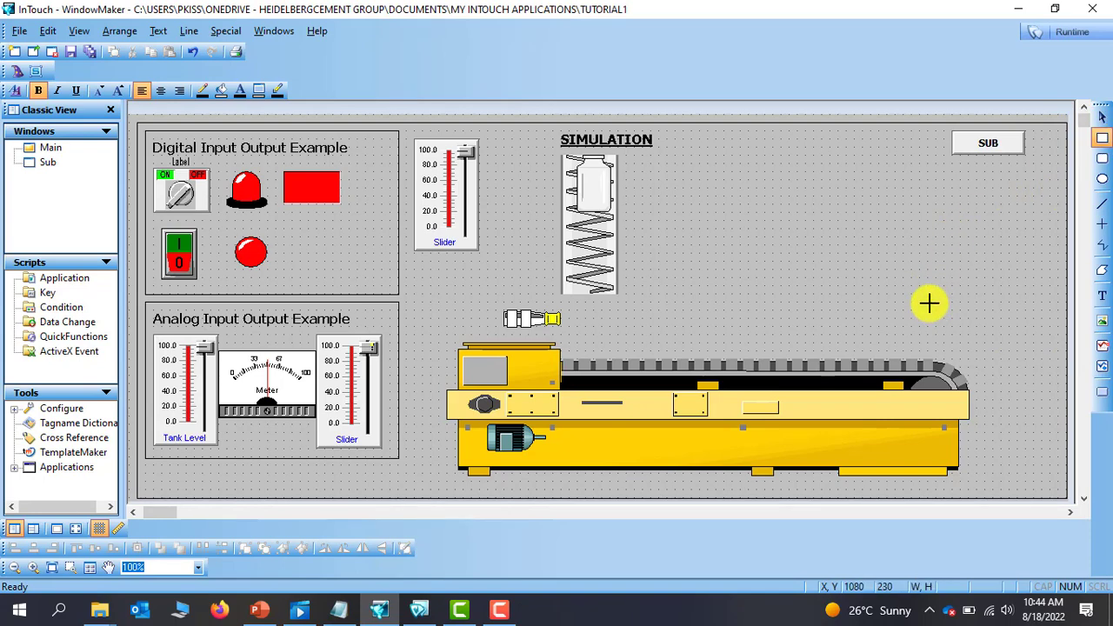
left_click_drag(929, 303, 932, 355)
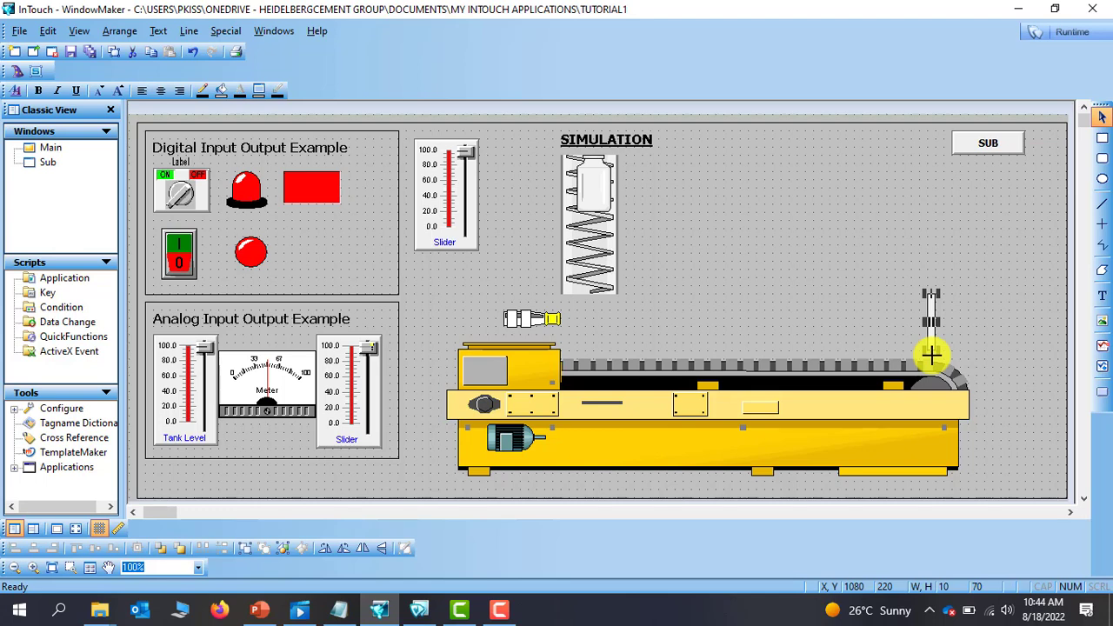
left_click(907, 305)
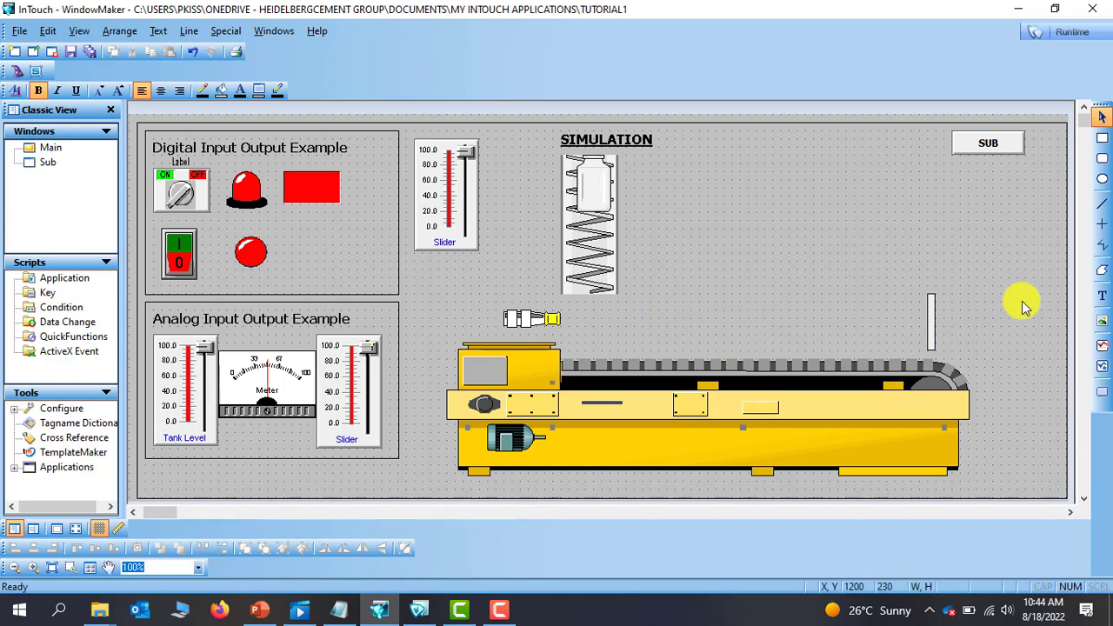
Inspect the thin bar's animation links and the slider's tag settings without changing anything
double_click(932, 315)
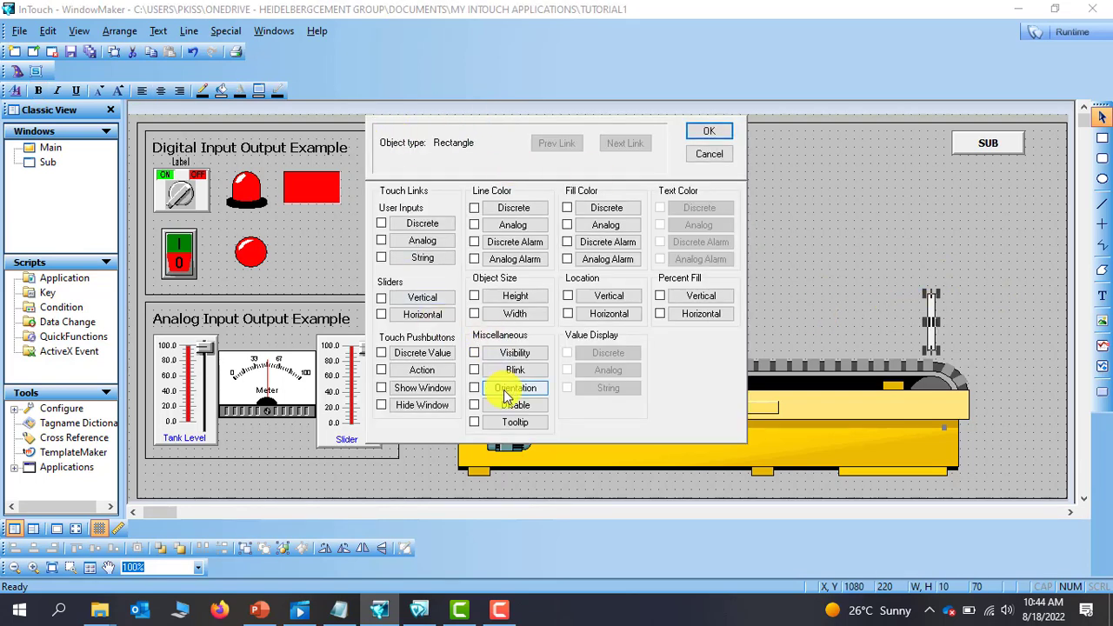
key("Escape")
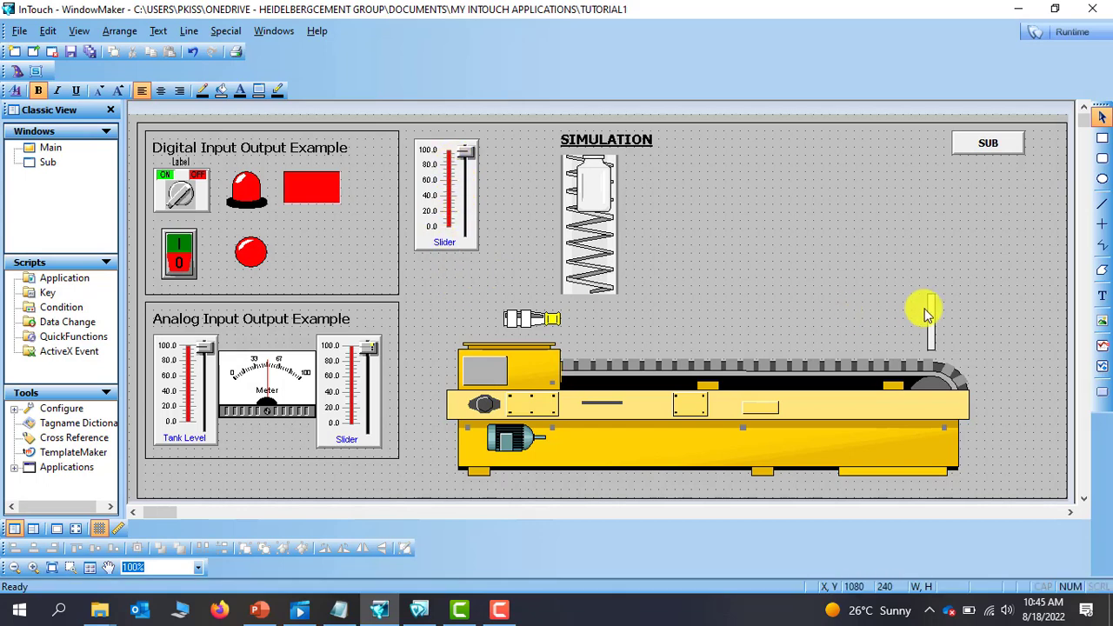
double_click(462, 212)
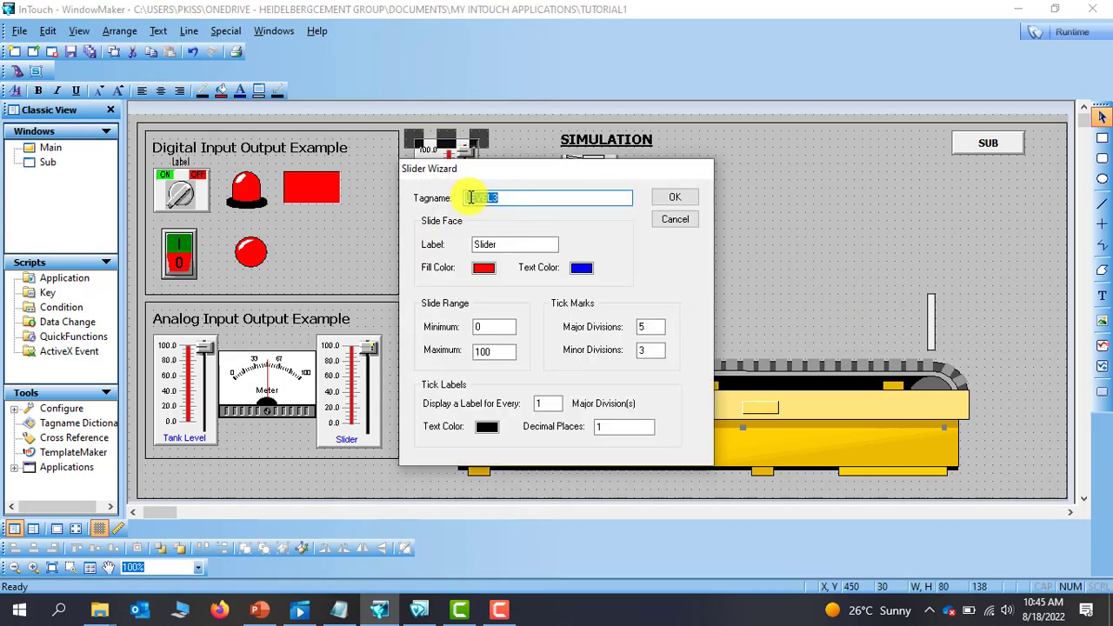
left_click(683, 220)
Add a LEVEL3 orientation link to the bar with Value at Max CCW 60 and Max CW 100
double_click(931, 311)
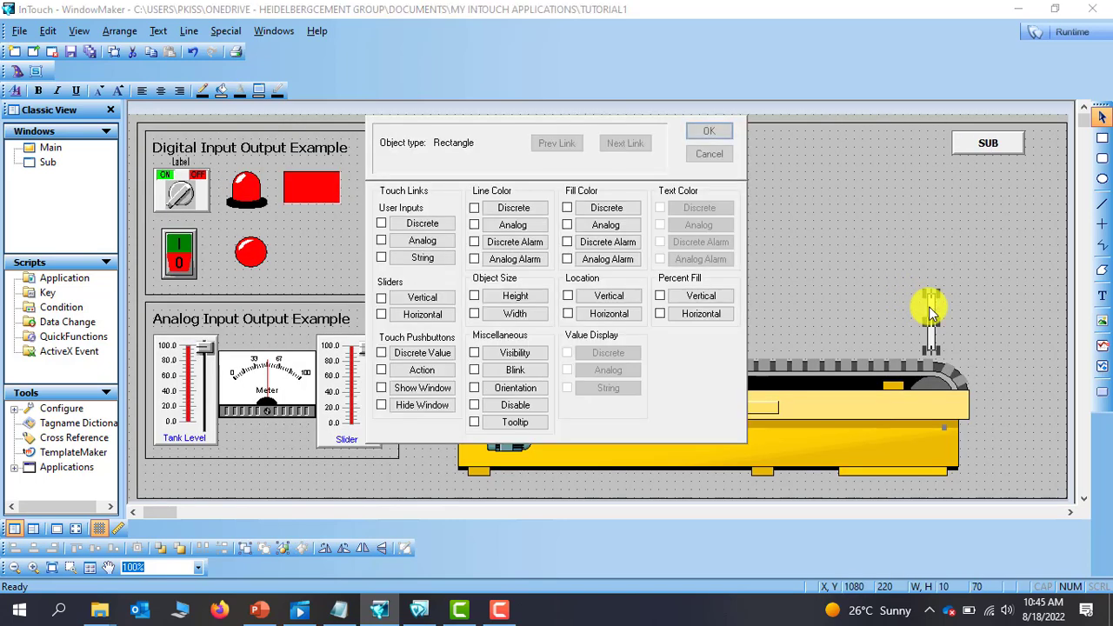
left_click(515, 388)
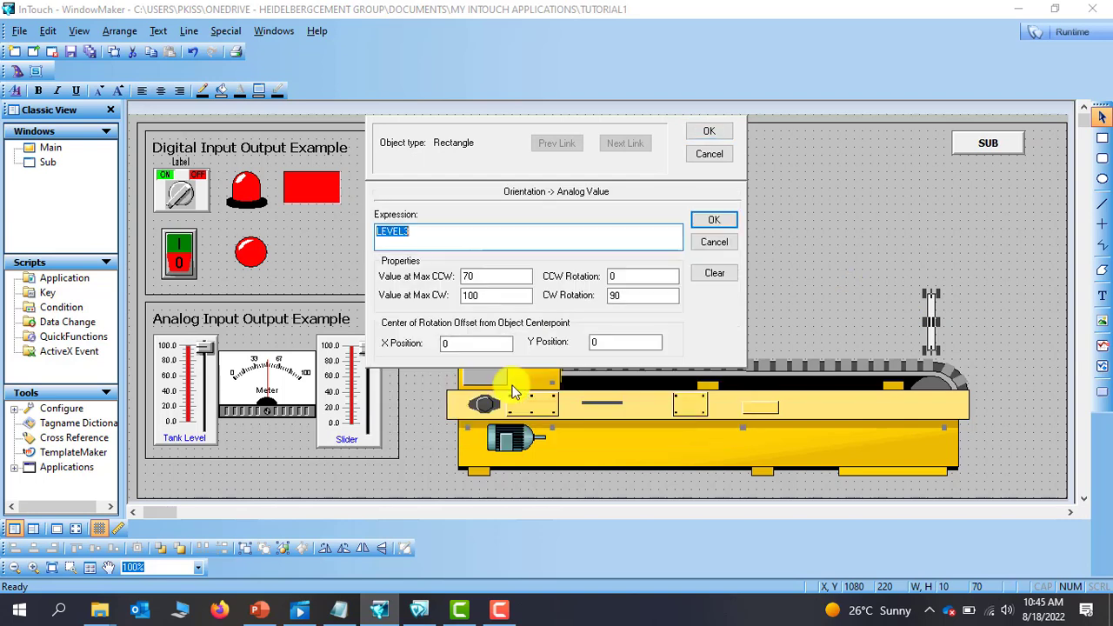
left_click(454, 230)
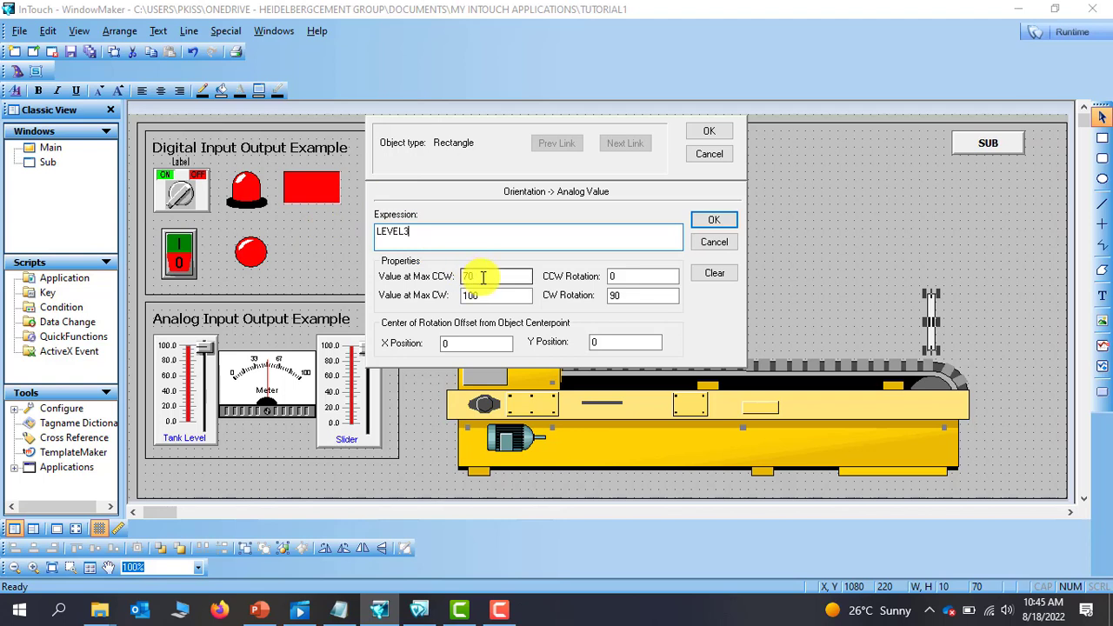
left_click(483, 276)
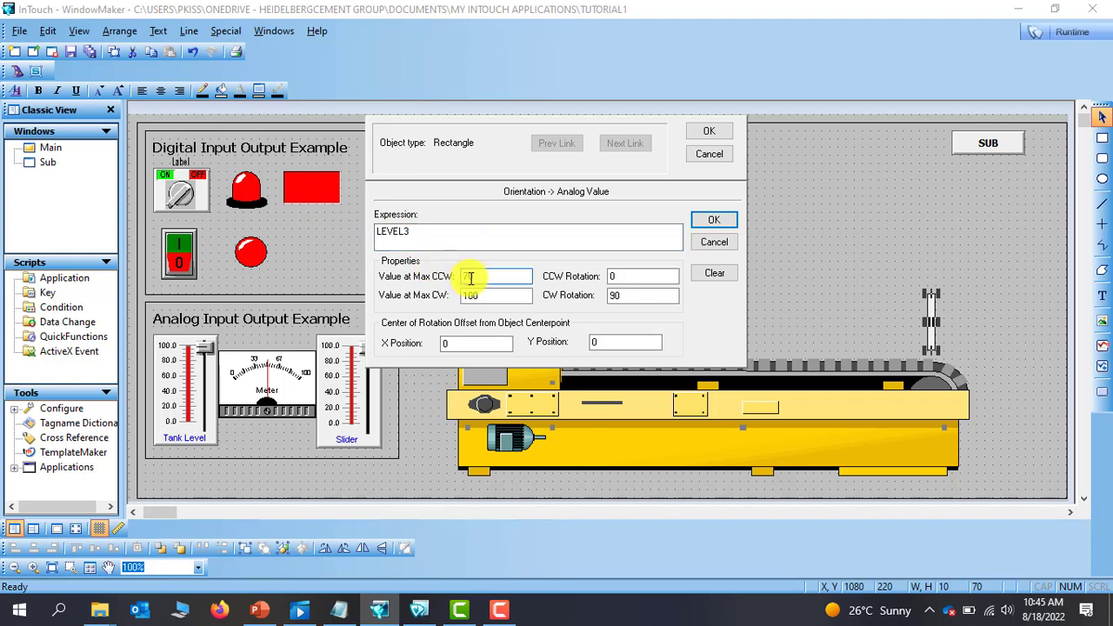
left_click_drag(481, 277, 416, 276)
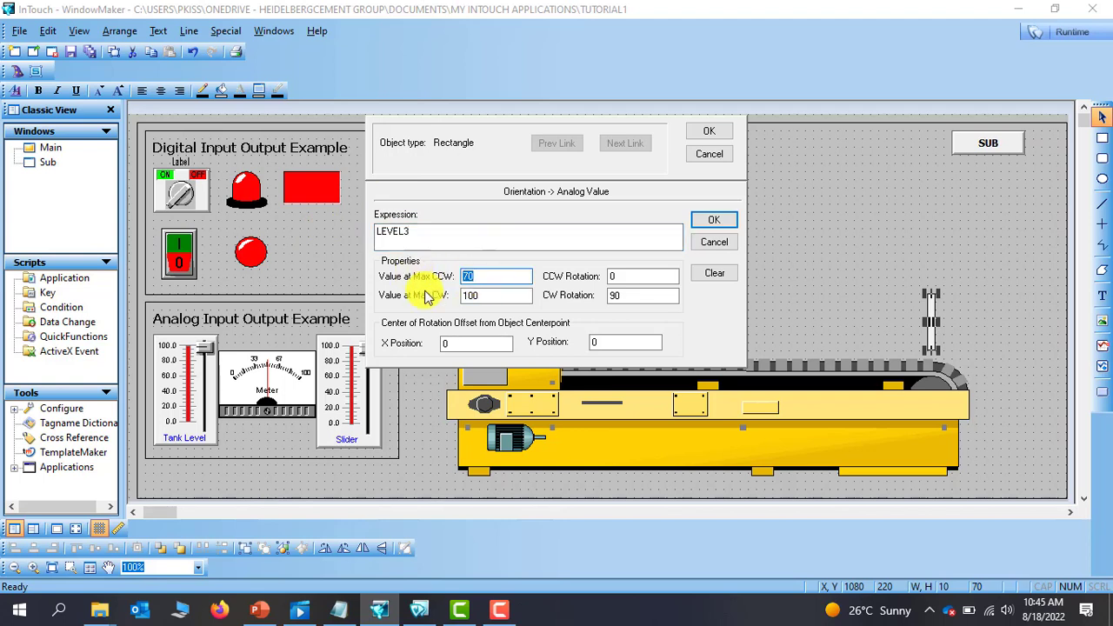
left_click_drag(502, 300, 391, 295)
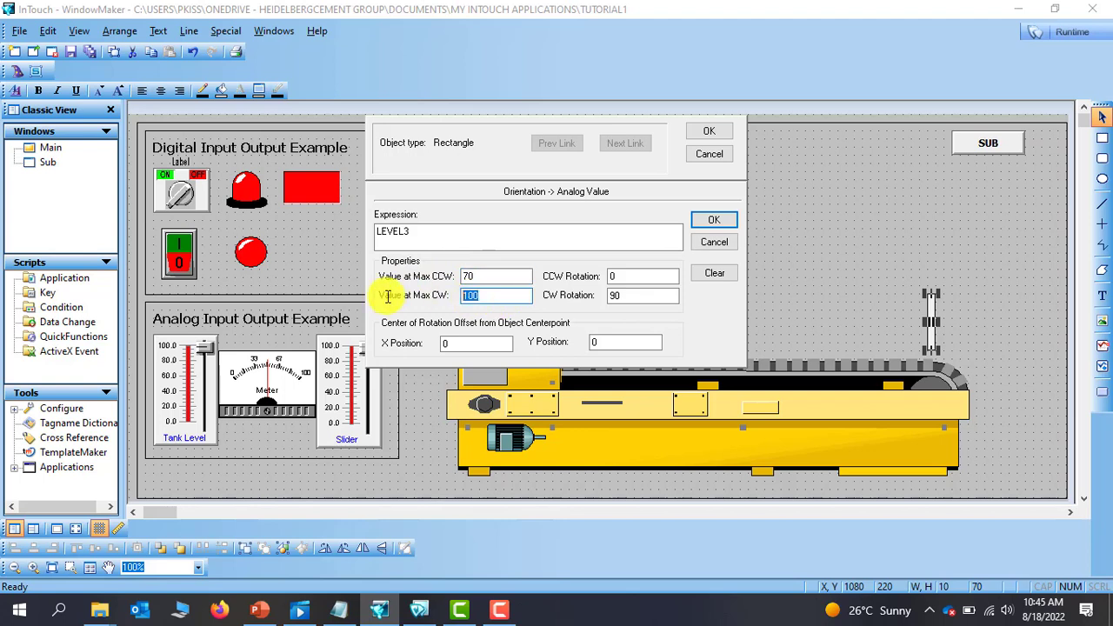
double_click(480, 277)
key("BackSpace")
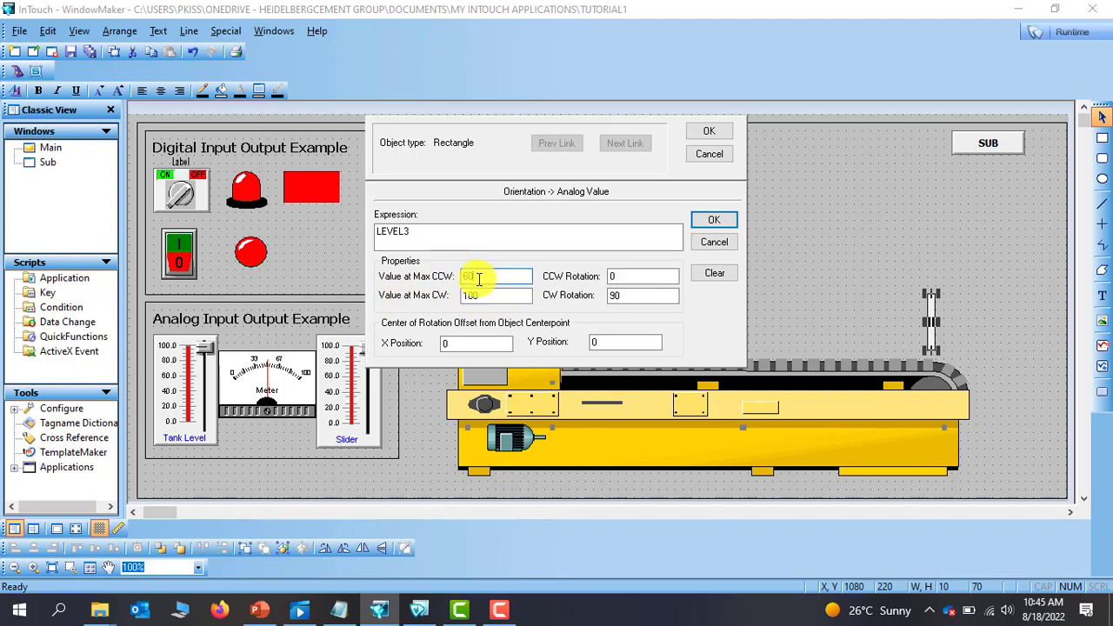
type("60")
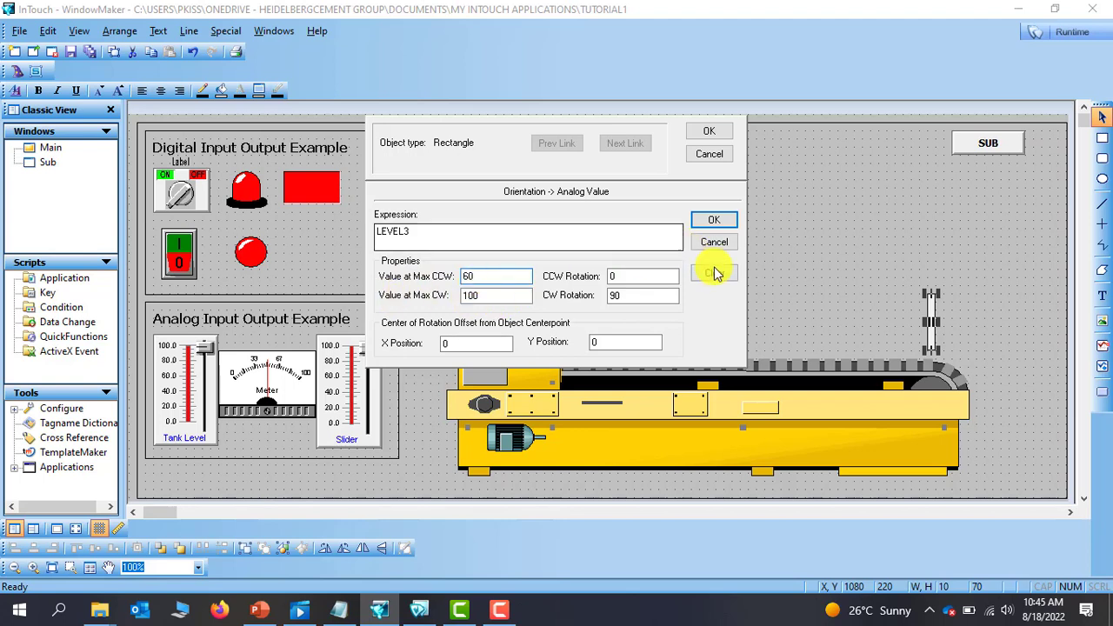
Set the clockwise rotation to 90° and apply the orientation link
double_click(626, 294)
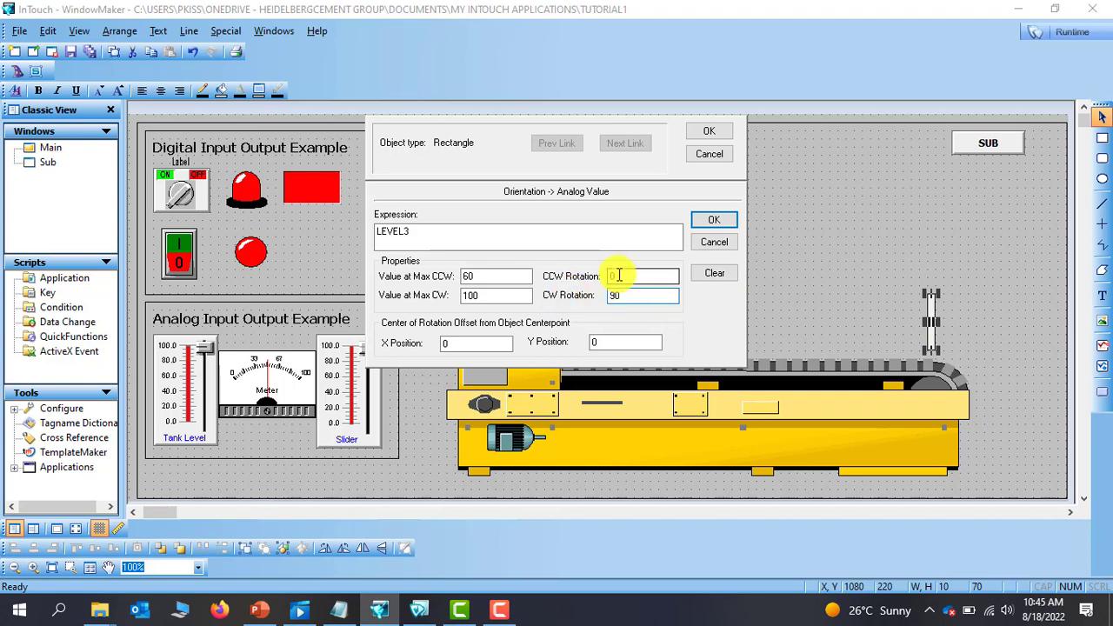
double_click(634, 296)
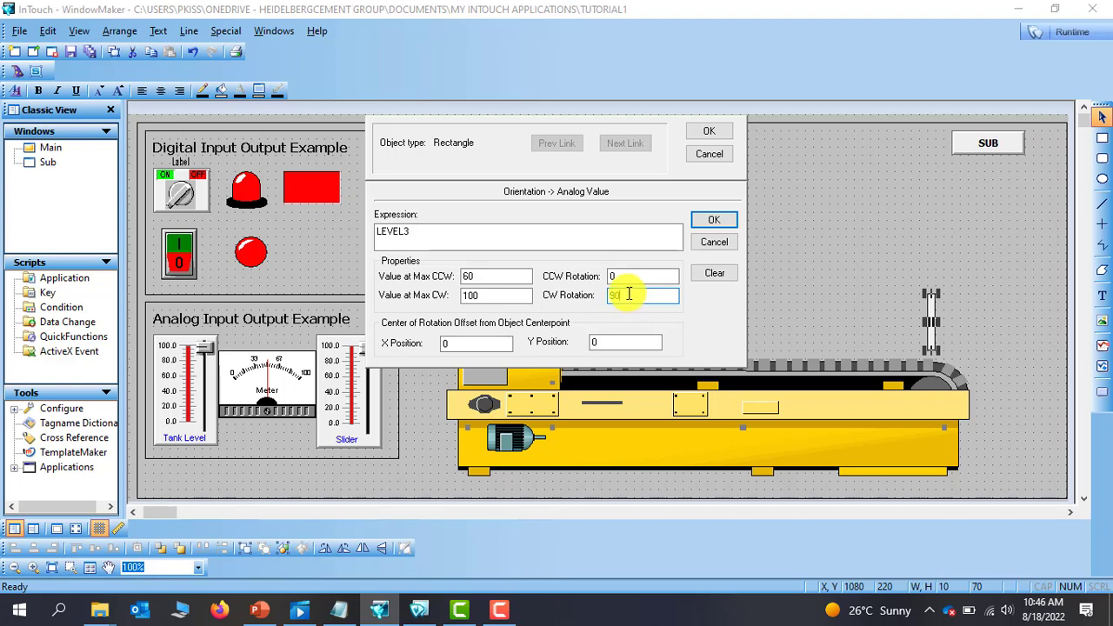
type("90")
left_click(713, 220)
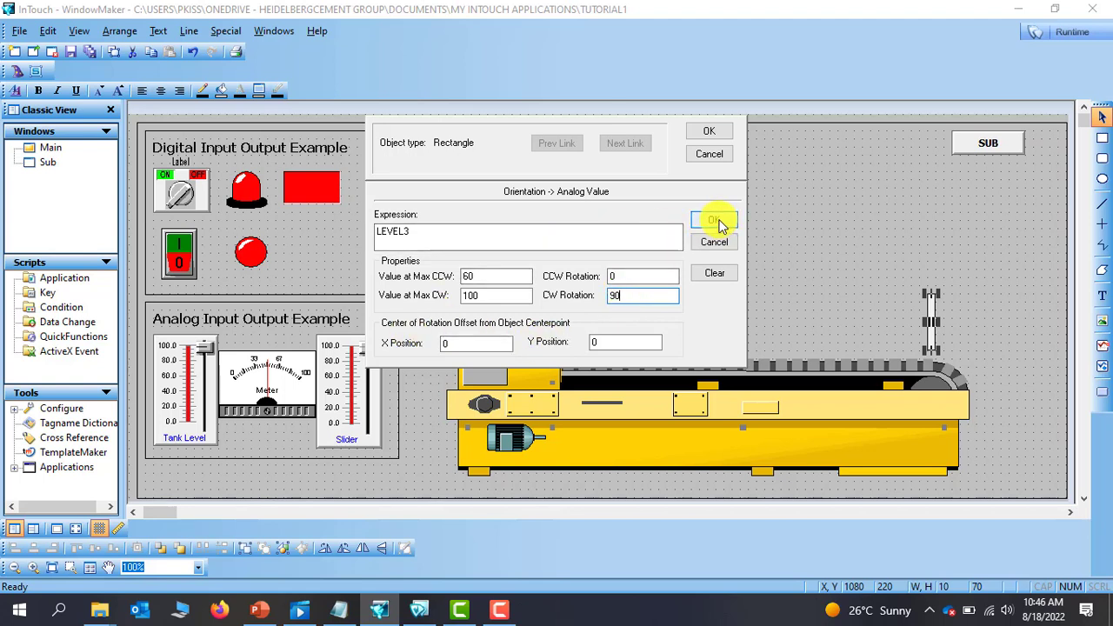
left_click(703, 131)
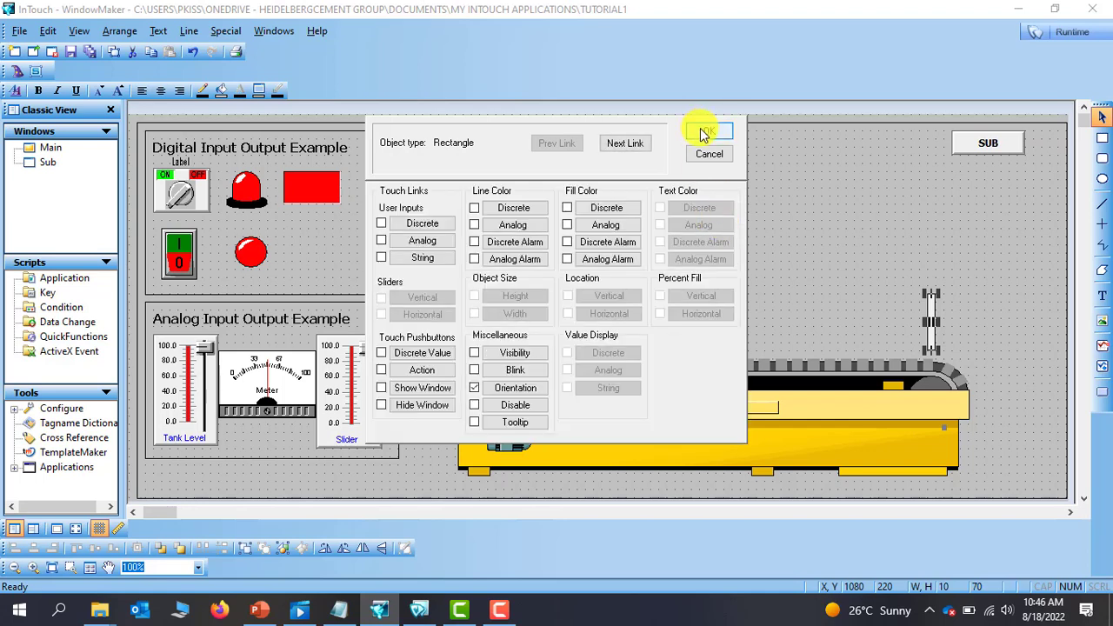
Run the window, raise the slider to 100 to watch the bar rotate, then return to WindowMaker
left_click(1077, 37)
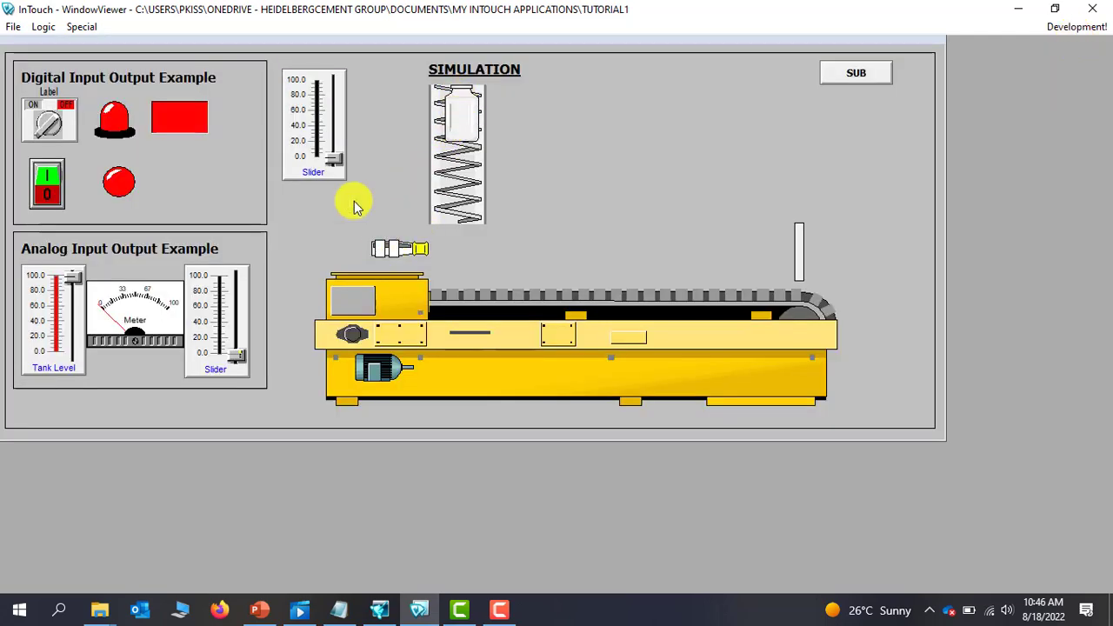
left_click_drag(334, 159, 332, 66)
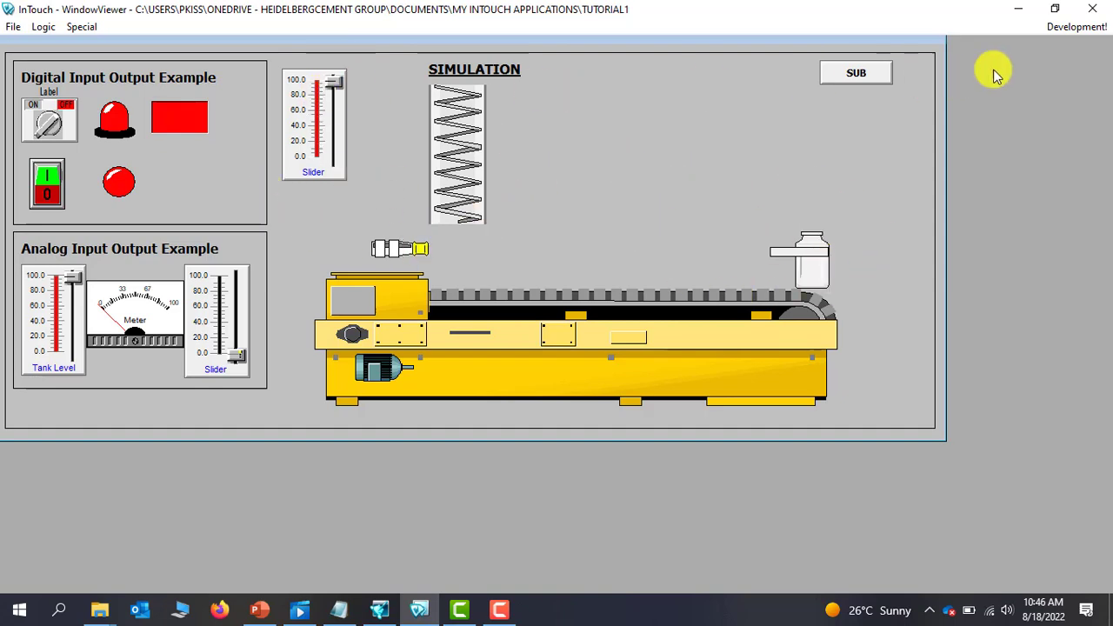
left_click(1069, 28)
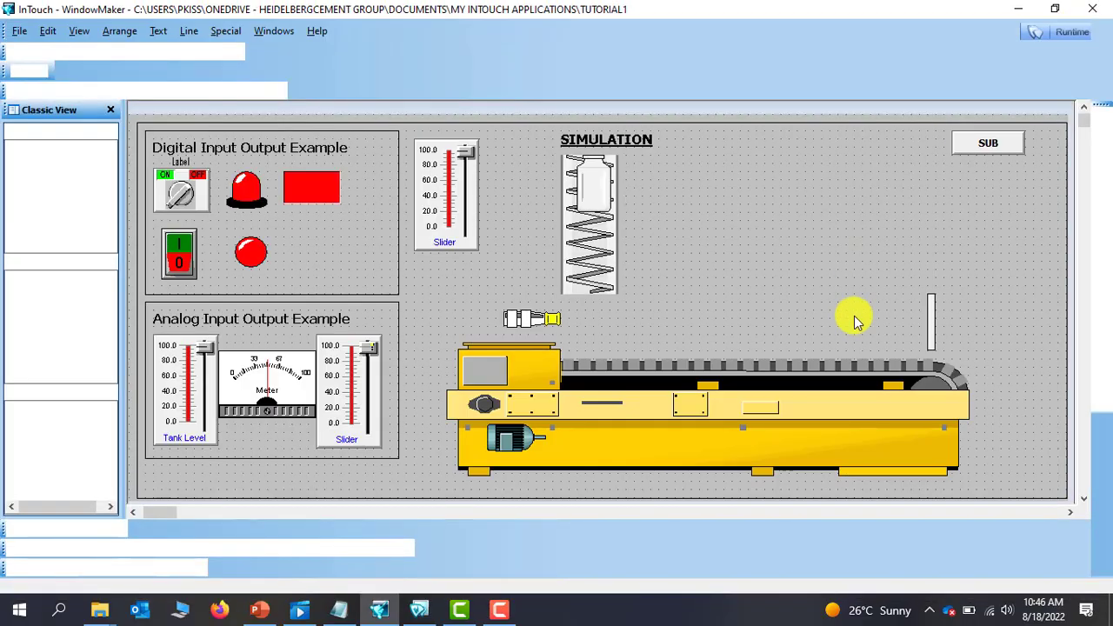
Nudge the thin bar beside the conveyor slightly higher
left_click(932, 335)
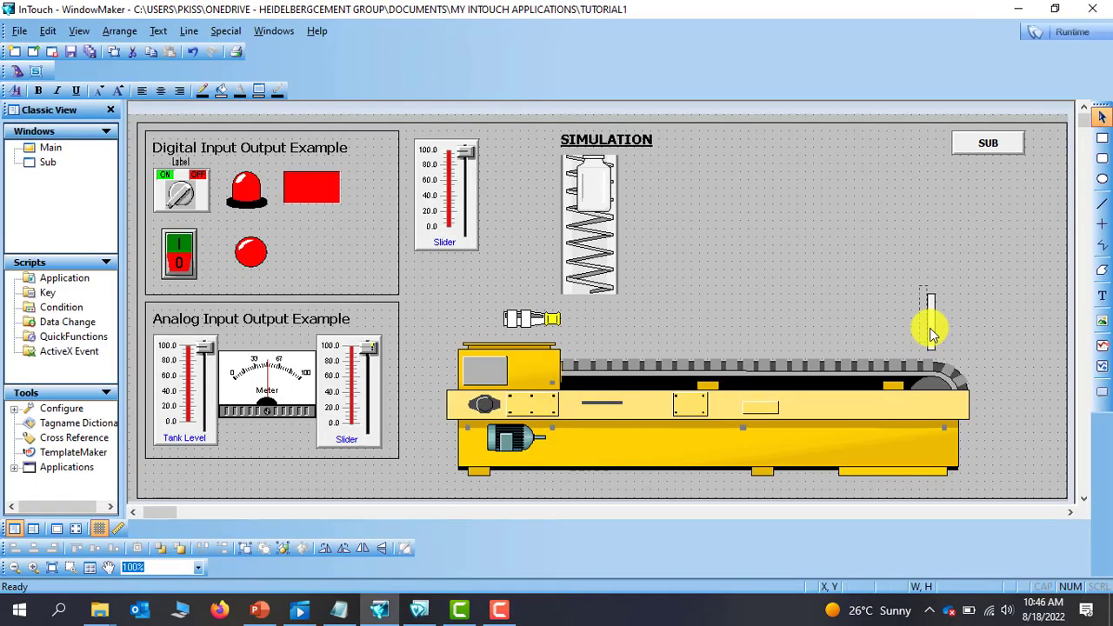
left_click_drag(927, 331, 922, 315)
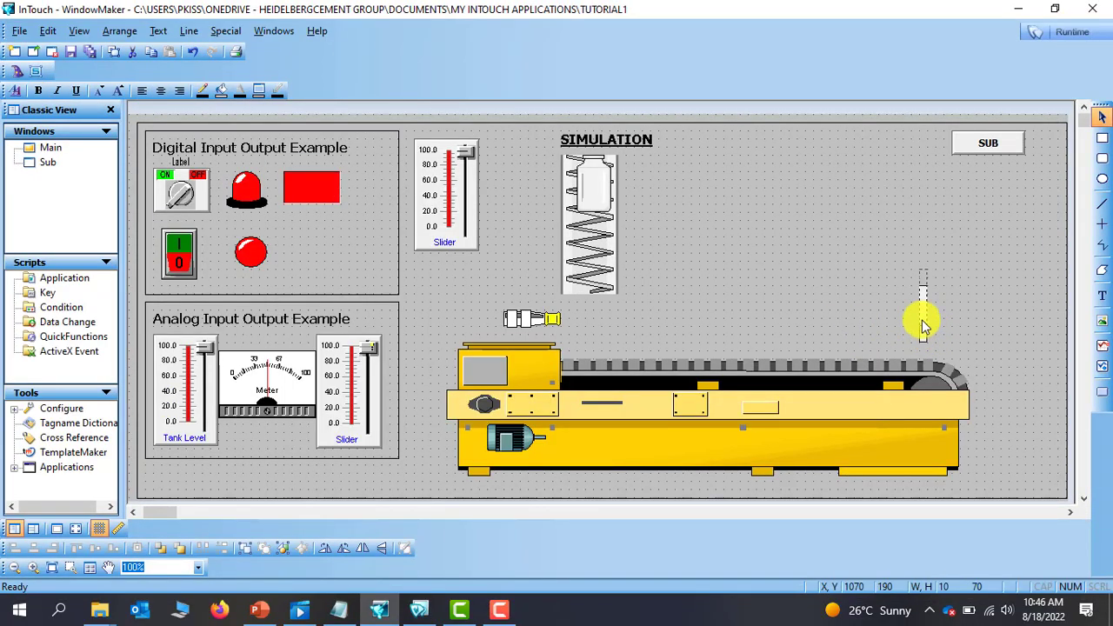
left_click(949, 304)
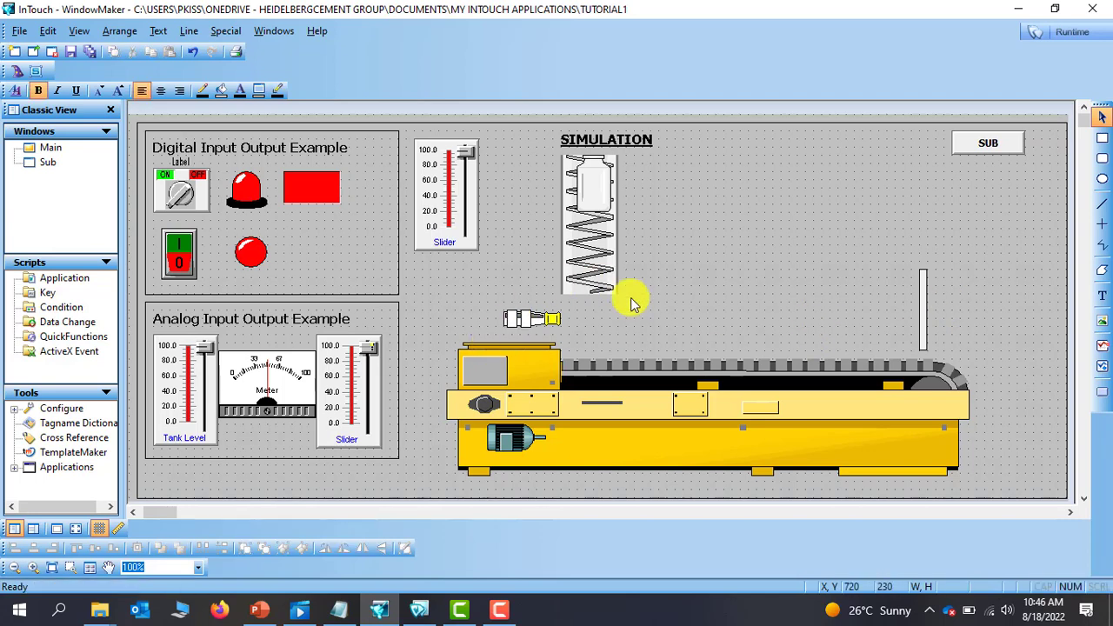
Lower the bar's LEVEL3 Value at Max CCW to 50, apply the links, and start runtime
double_click(927, 303)
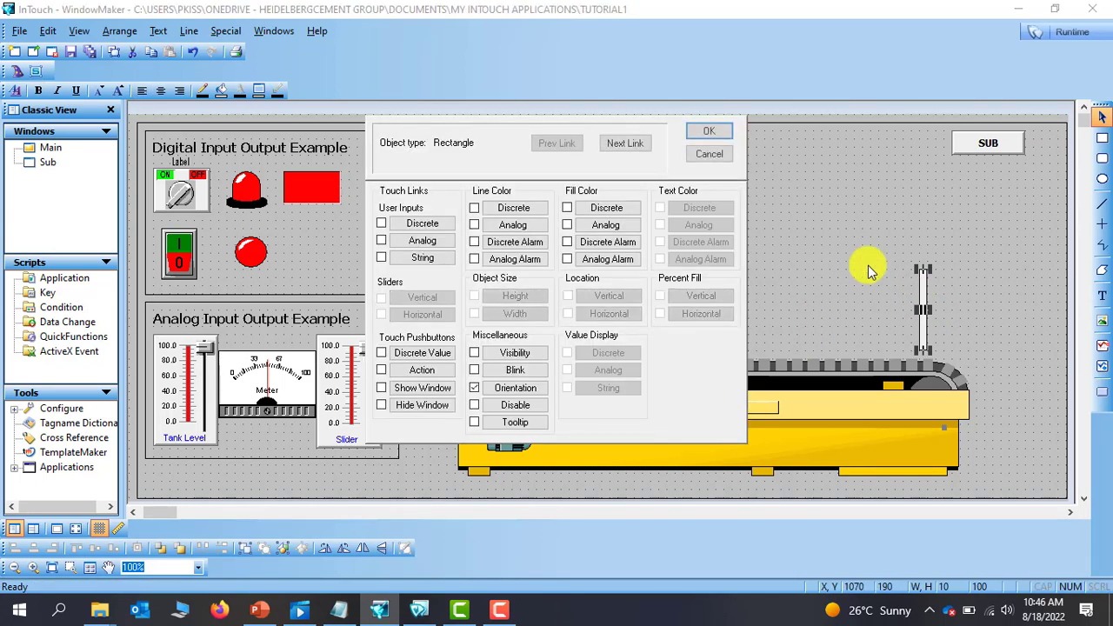
left_click(514, 390)
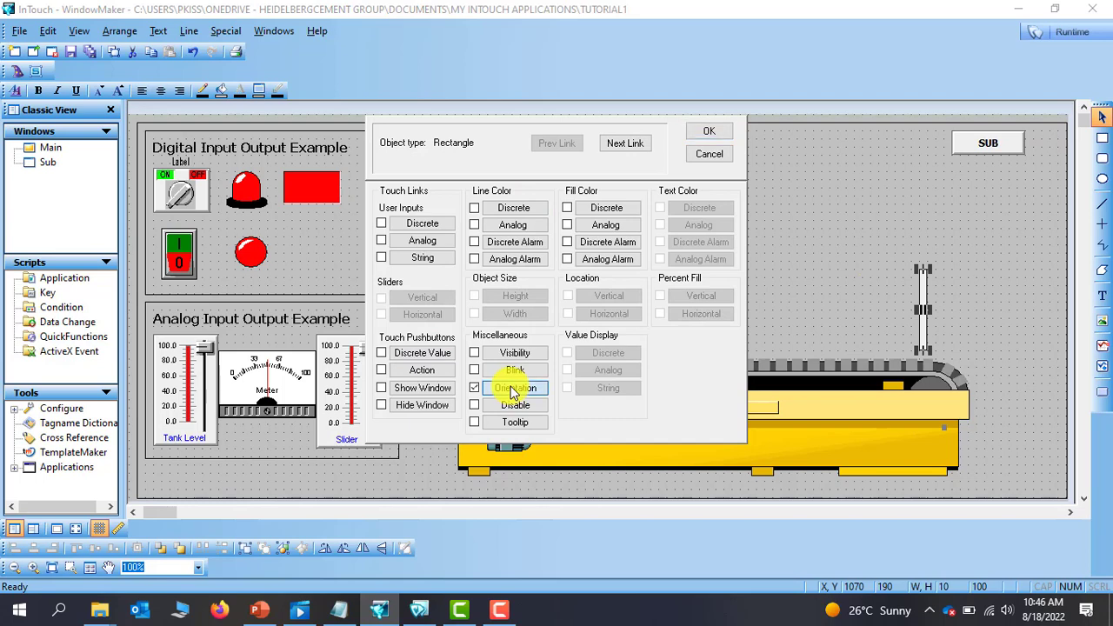
key("Tab")
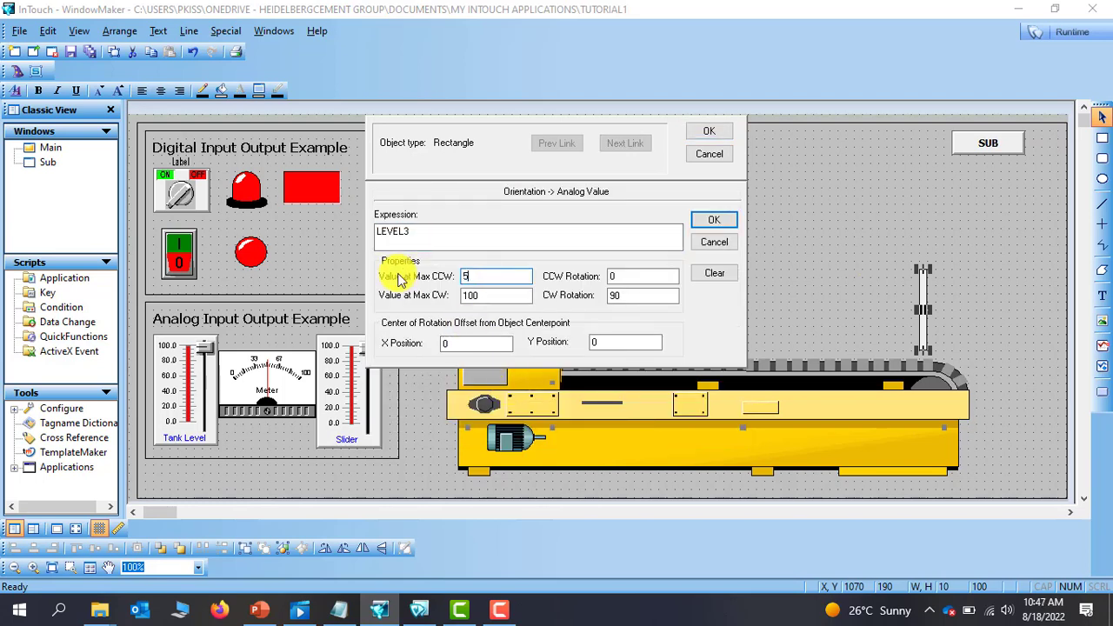
type("50")
left_click(713, 219)
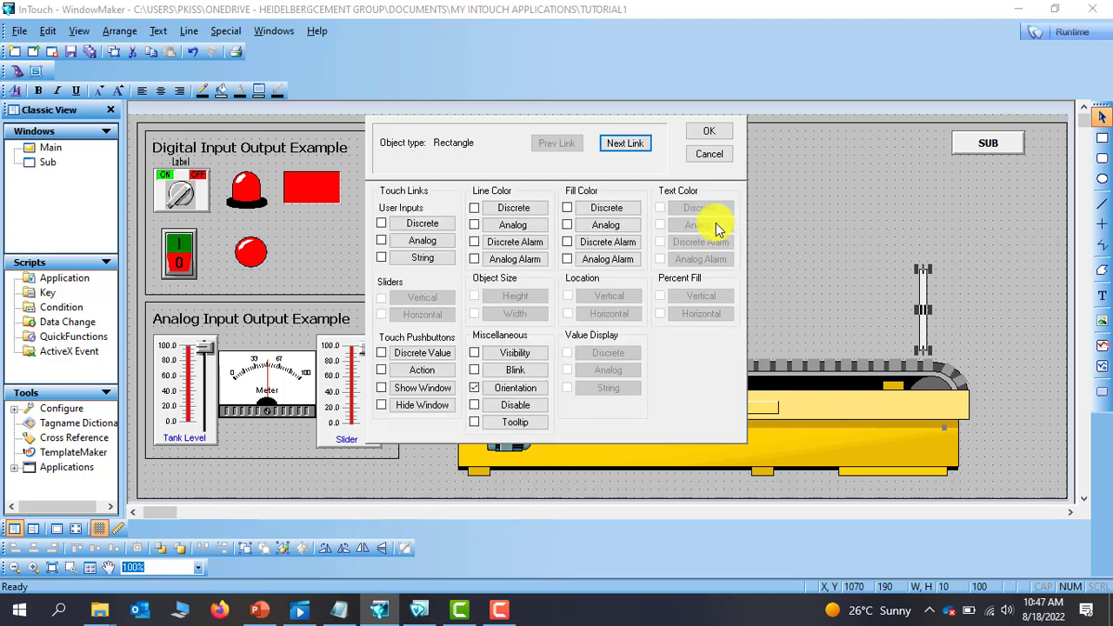
left_click(708, 132)
left_click(1072, 34)
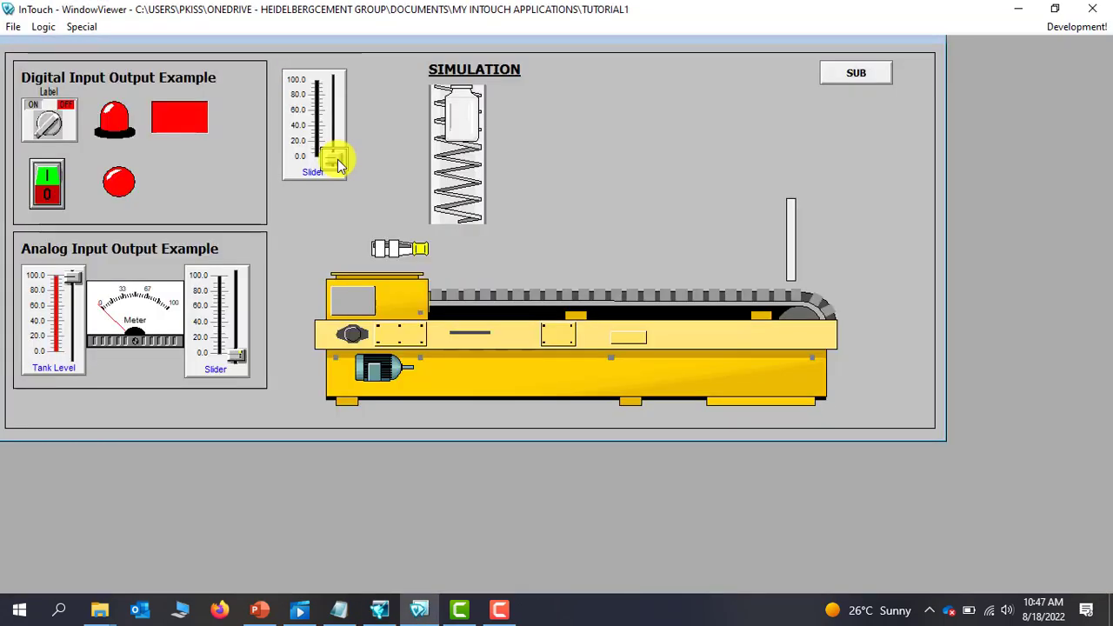
Raise the Slider to 100 and back to 0 to watch the bar tilt, then return to WindowMaker
left_click_drag(339, 165, 334, 71)
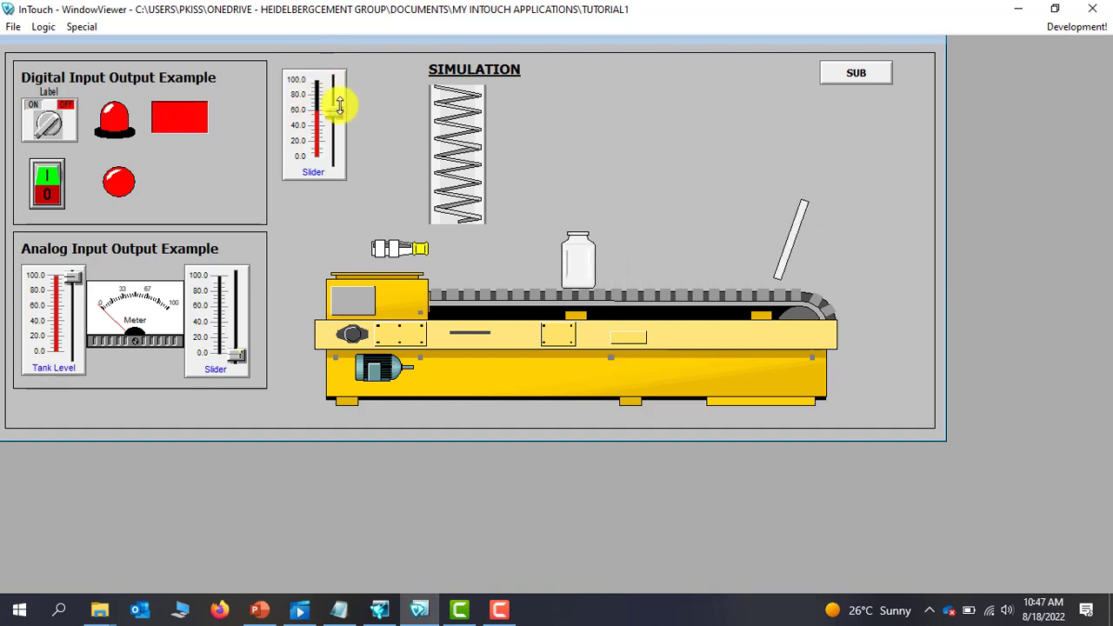
left_click_drag(340, 130, 351, 194)
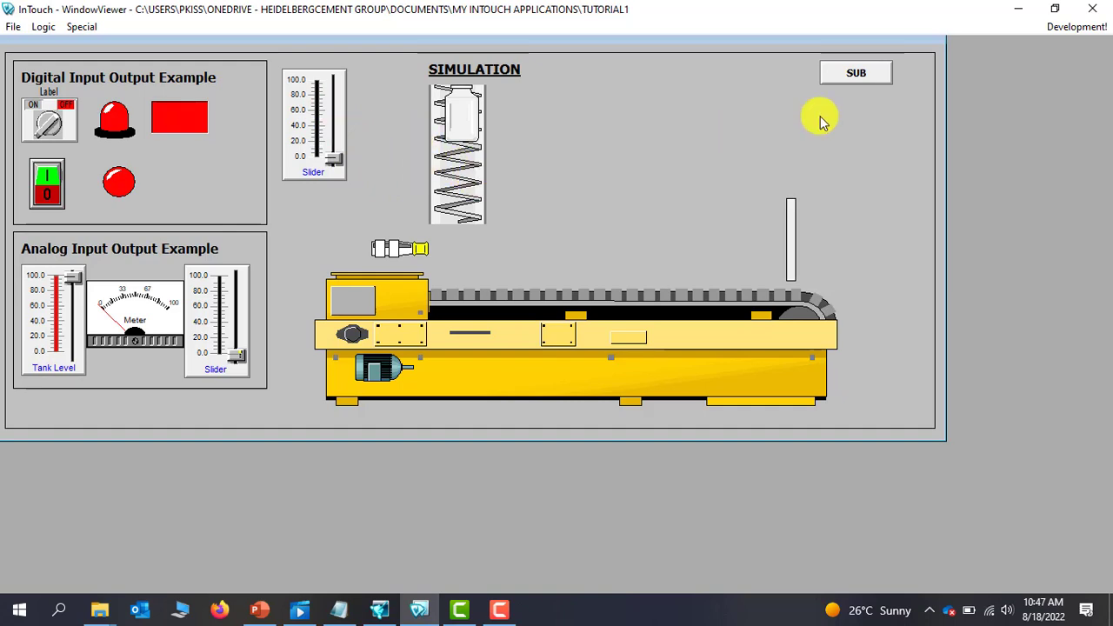
left_click(1077, 27)
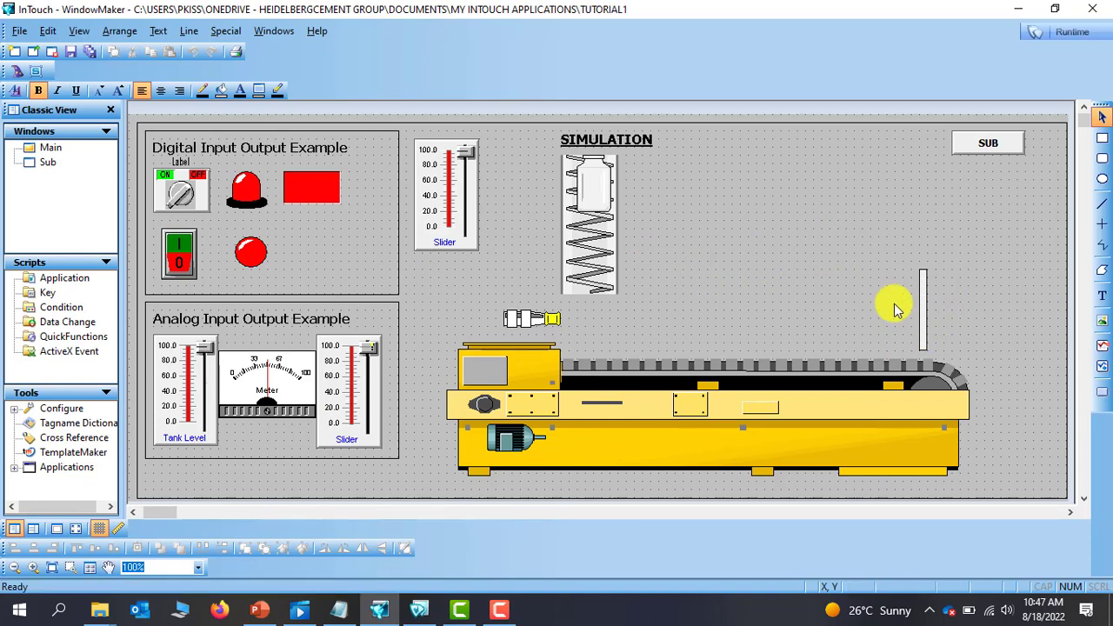
Raise the bar slightly and remap LEVEL3 rotation: value 50 gives 0°, value 100 gives 90° counter-clockwise
left_click_drag(922, 335, 922, 320)
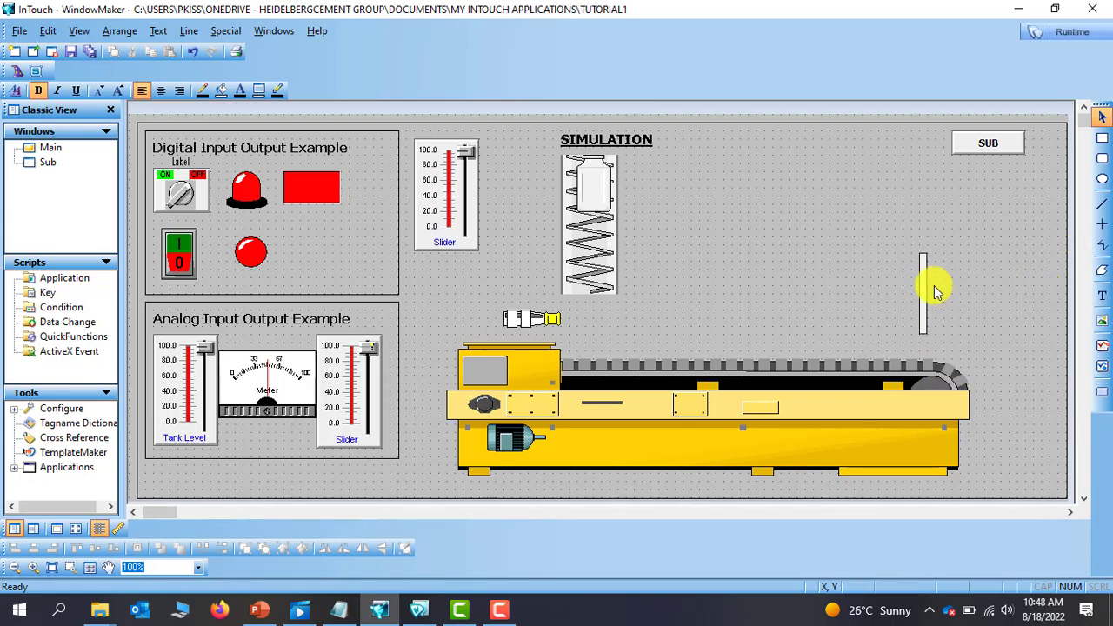
double_click(924, 293)
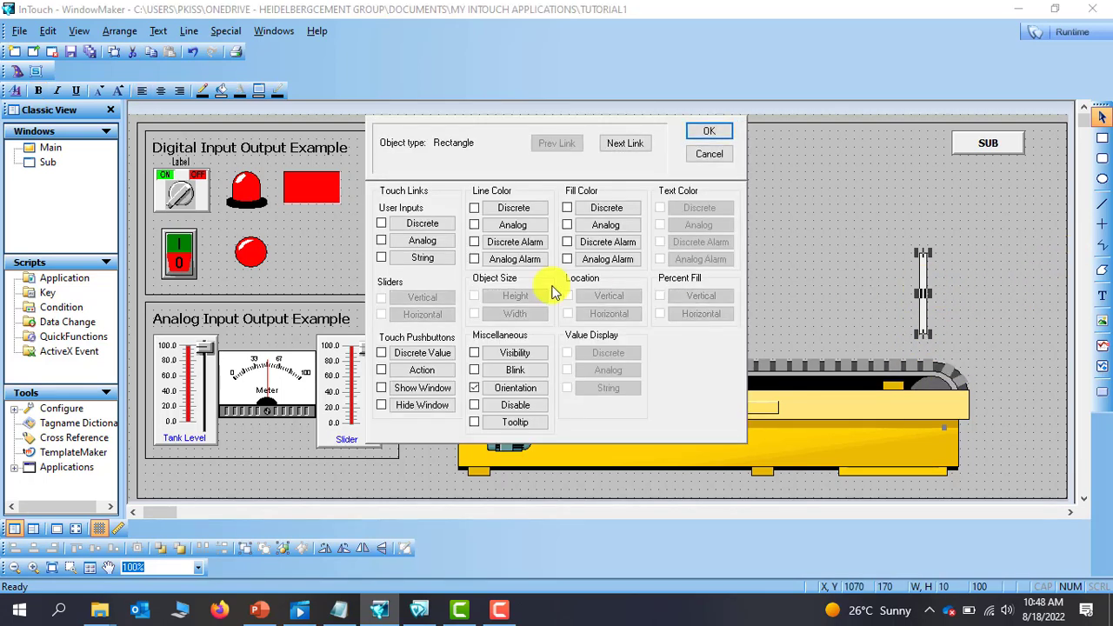
left_click(503, 389)
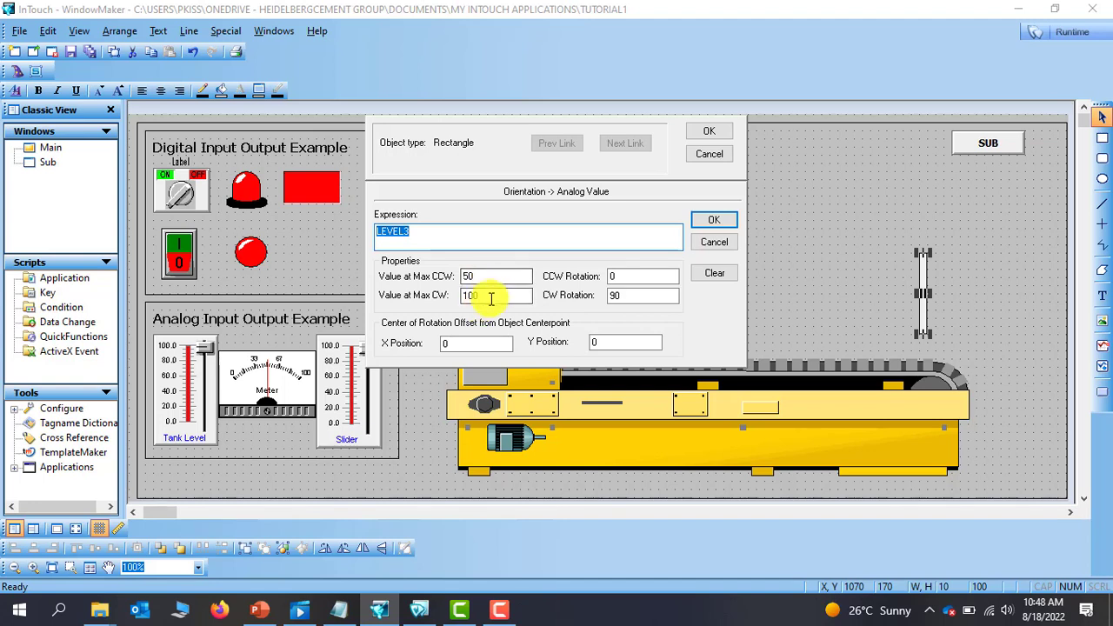
double_click(493, 296)
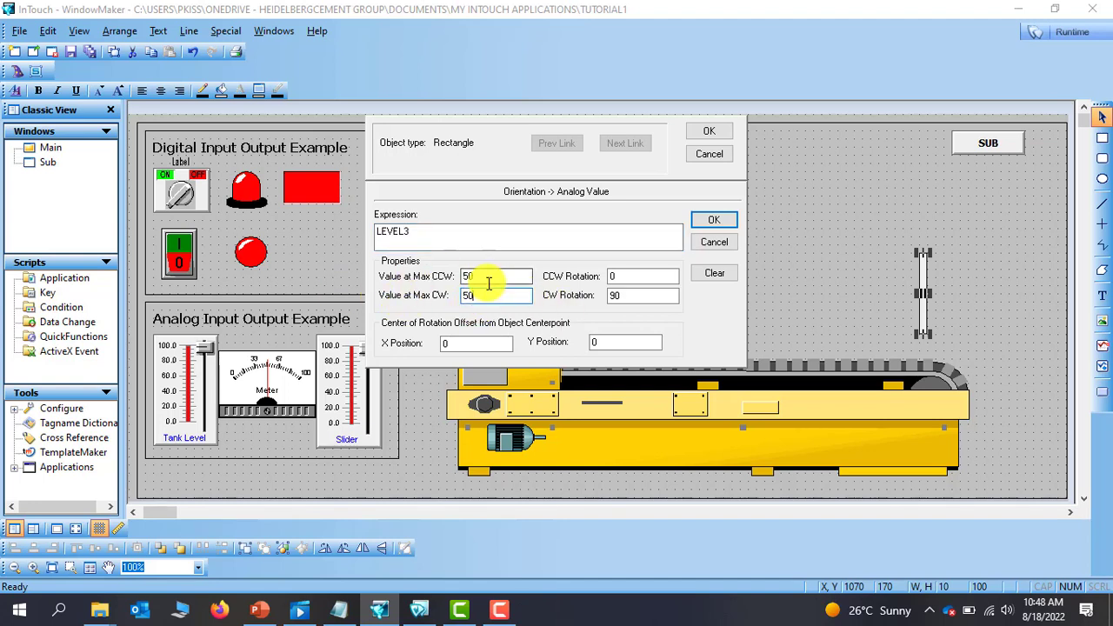
double_click(487, 279)
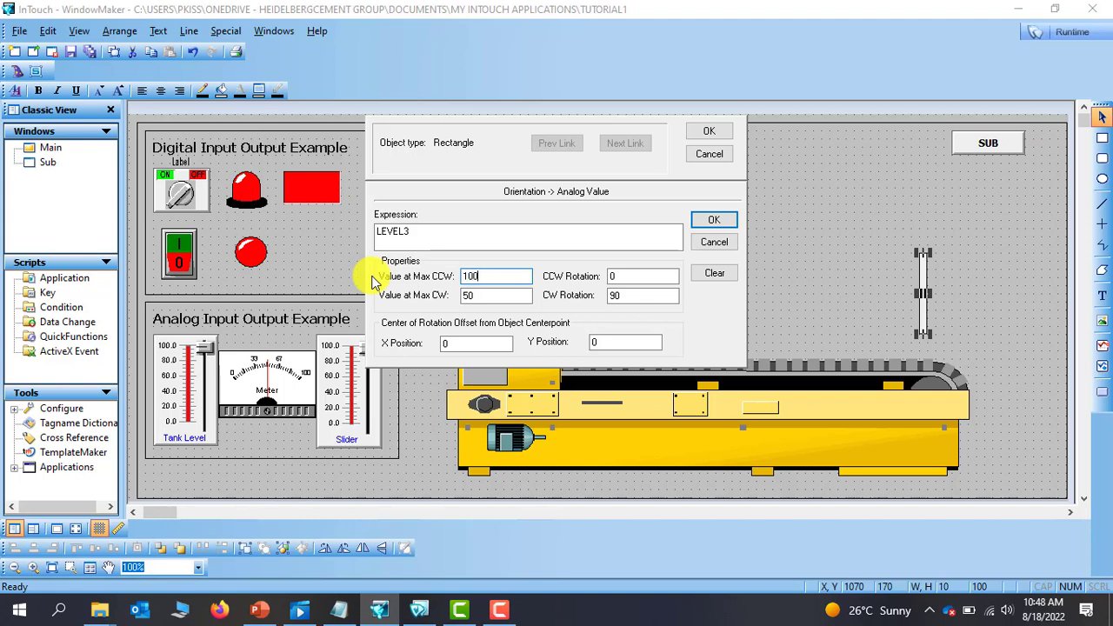
double_click(631, 298)
double_click(632, 297)
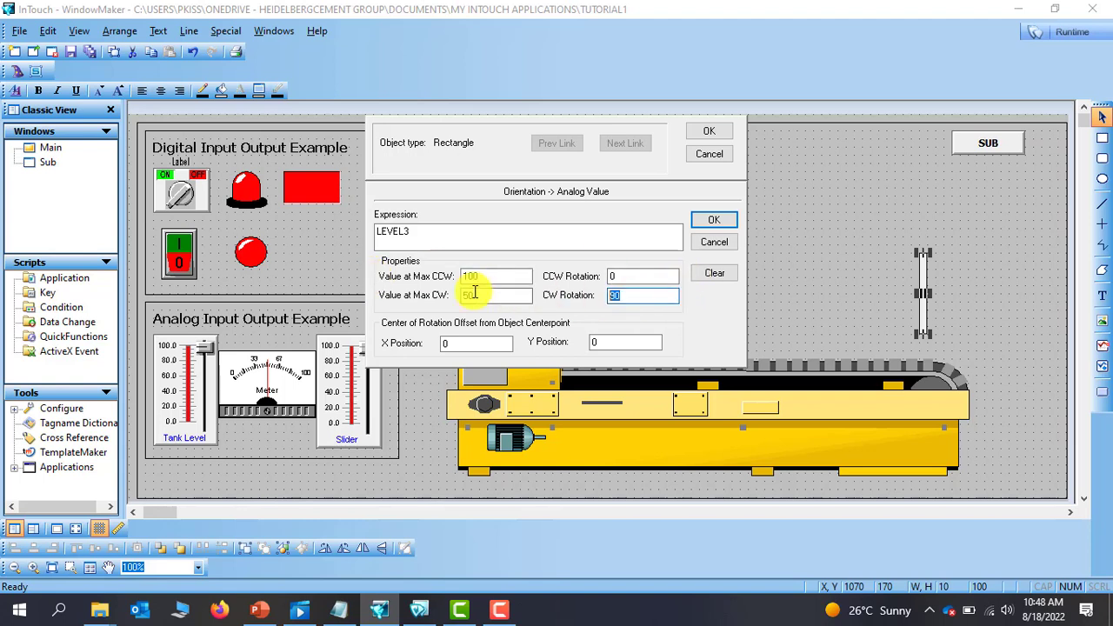
double_click(626, 276)
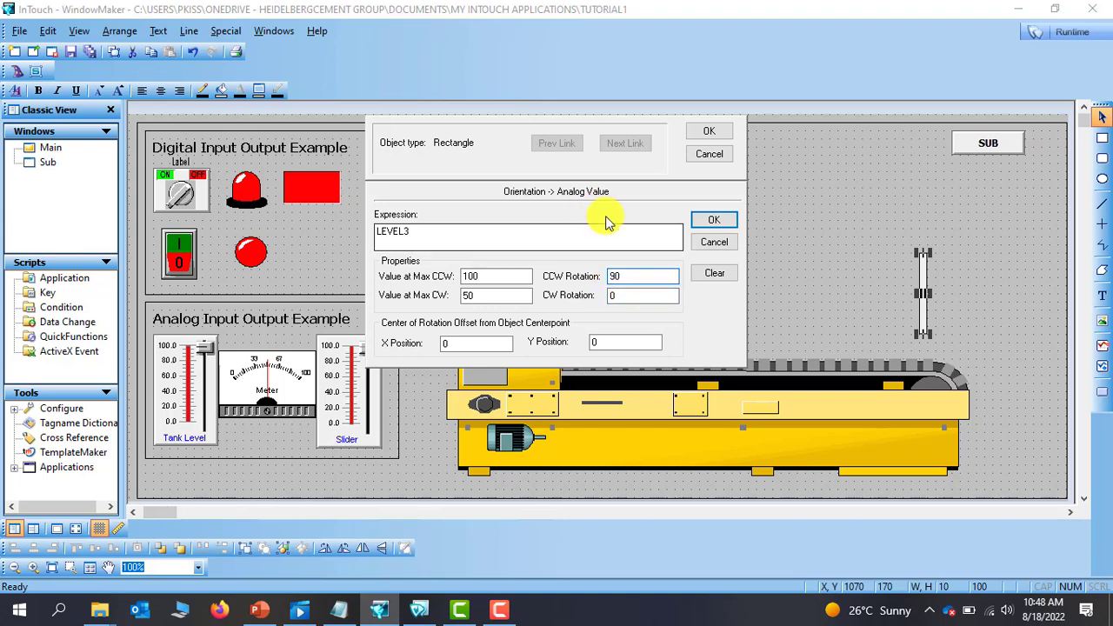
type("90")
left_click(725, 216)
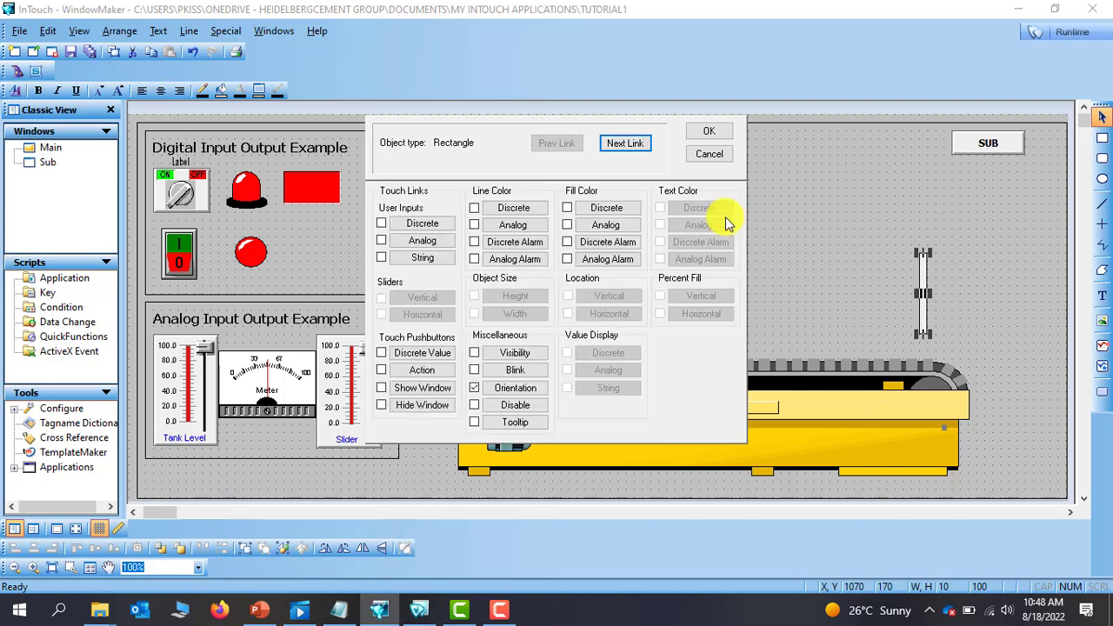
left_click(710, 129)
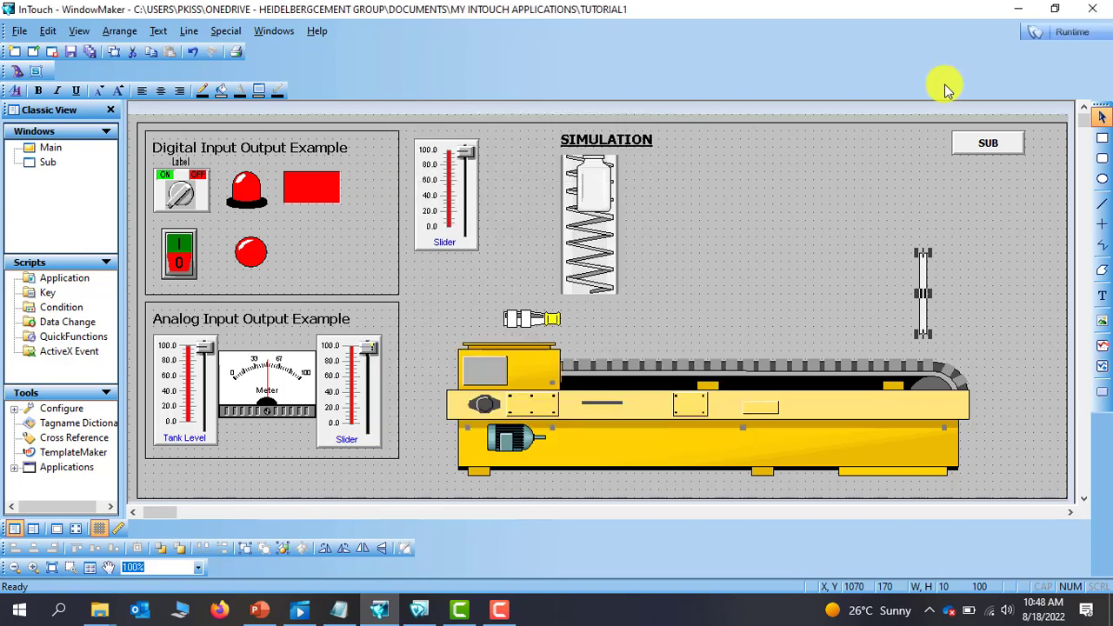
In runtime, move the Slider to 100 and back to 0 to check the bar swings flat and upright
left_click(1078, 40)
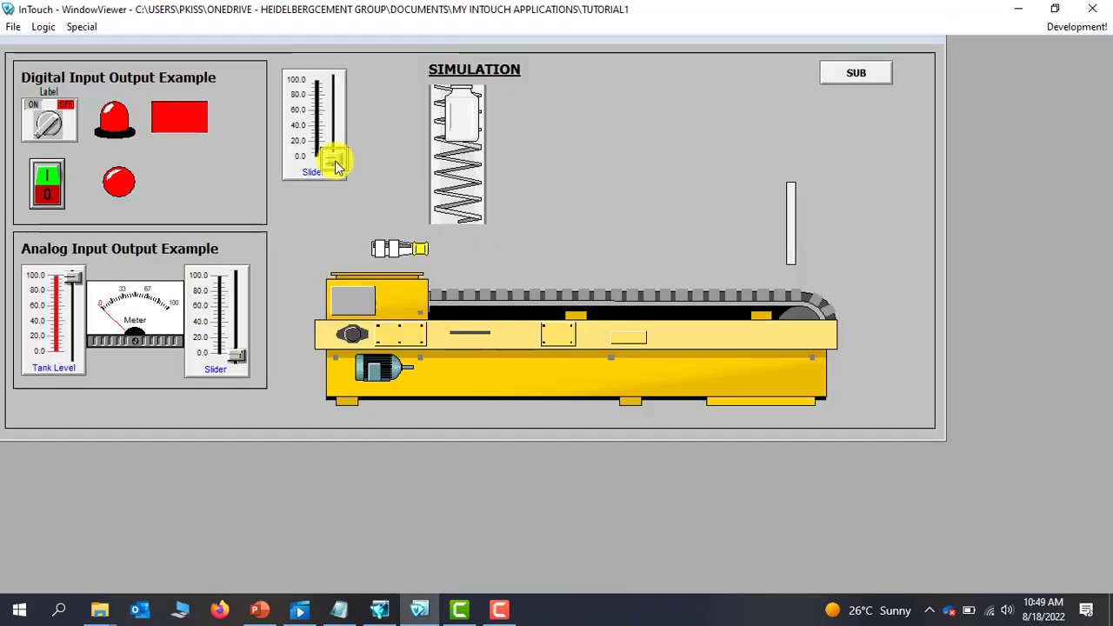
left_click_drag(337, 167, 346, 77)
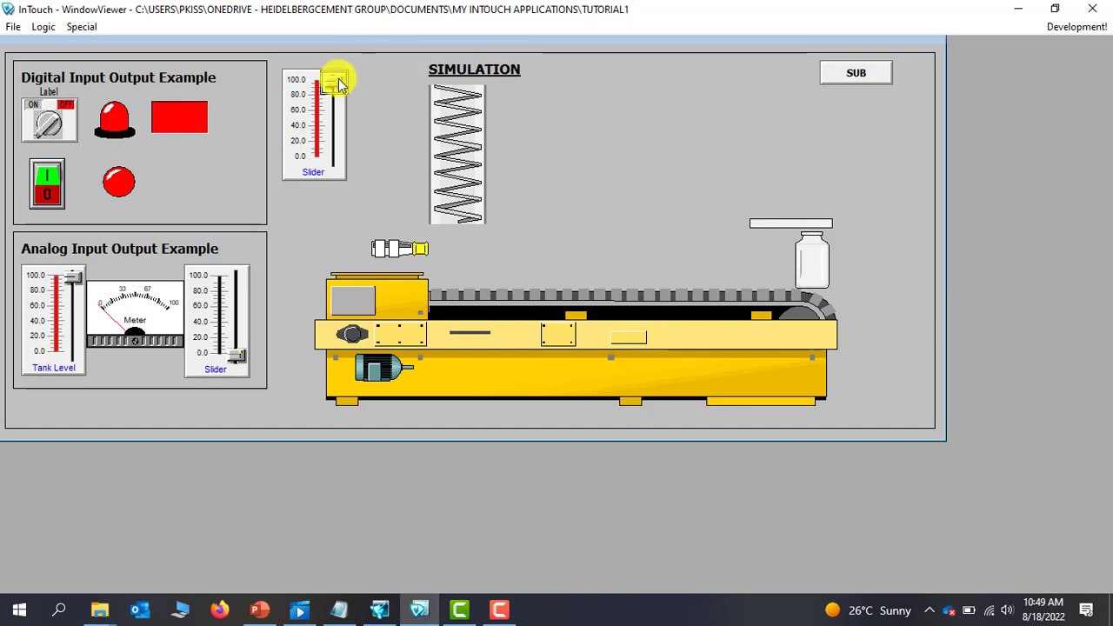
left_click_drag(338, 79, 346, 174)
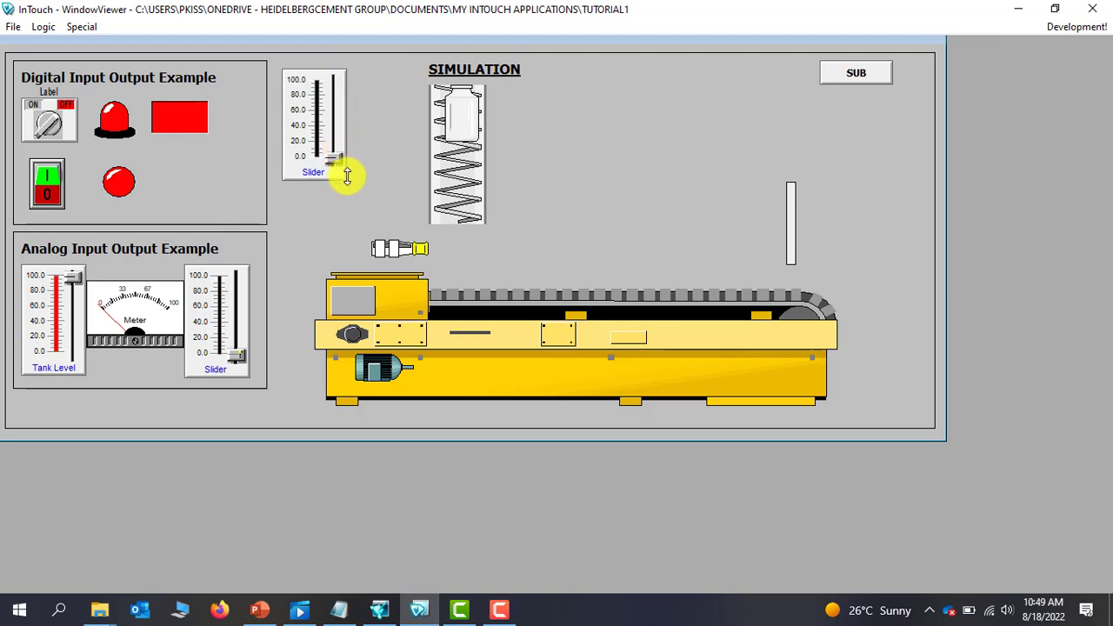
left_click(1052, 31)
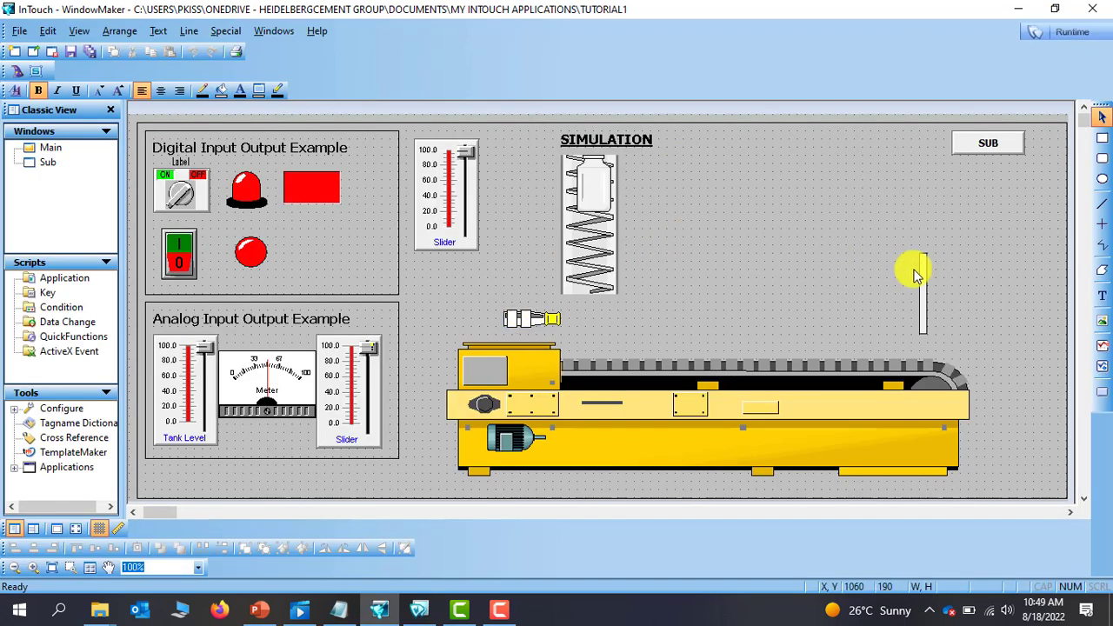
Box-select the vertical bar and delete it
left_click_drag(813, 226, 958, 345)
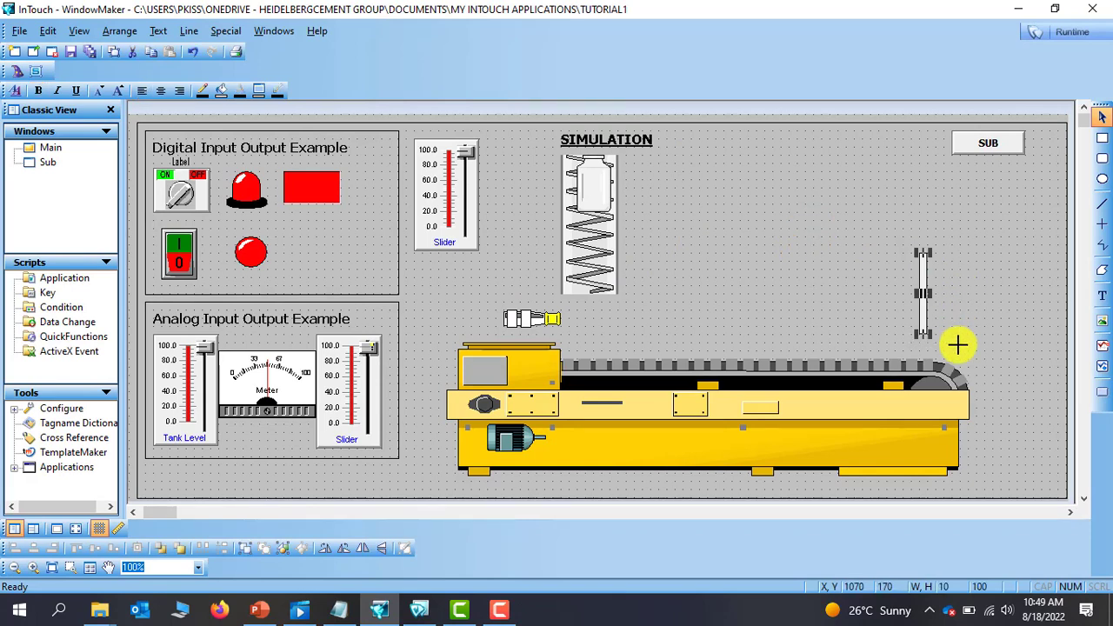
key("Delete")
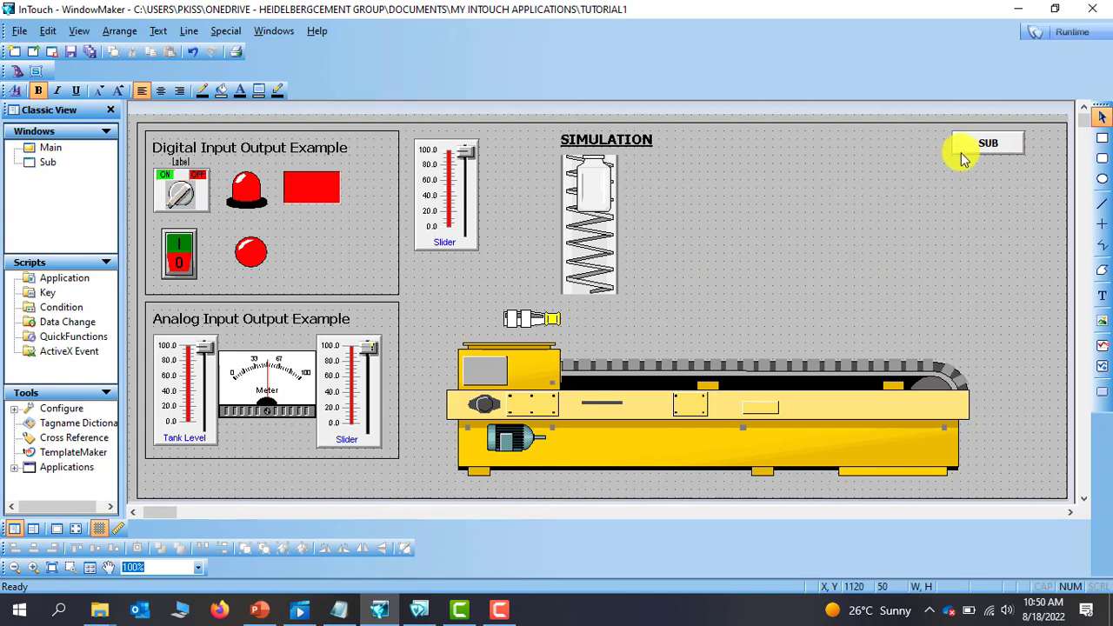
double_click(180, 206)
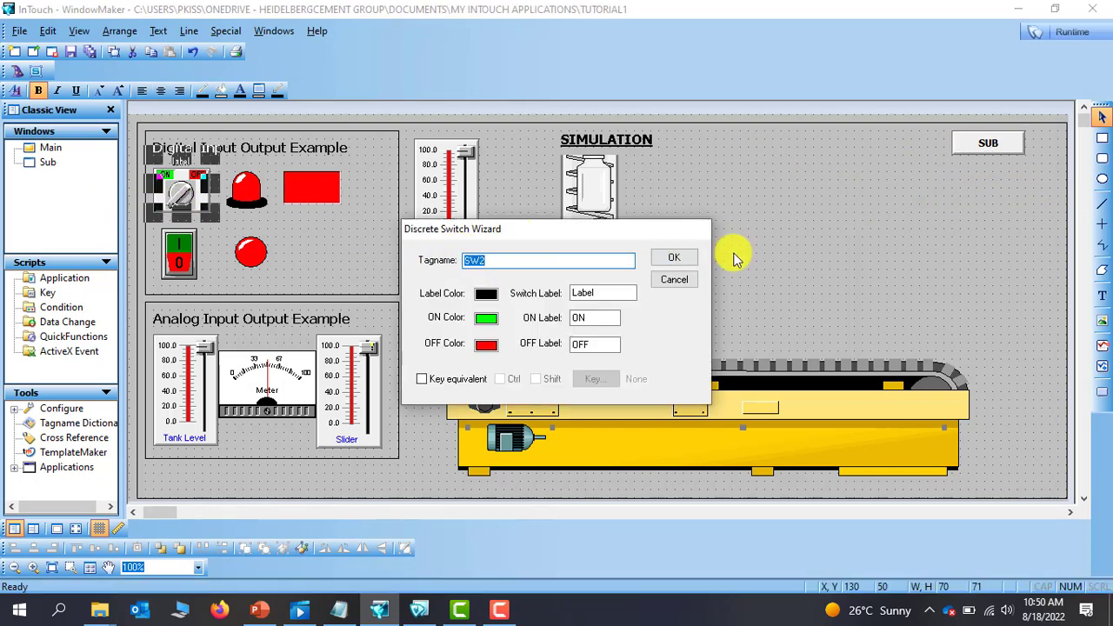
left_click(672, 258)
left_click(998, 149)
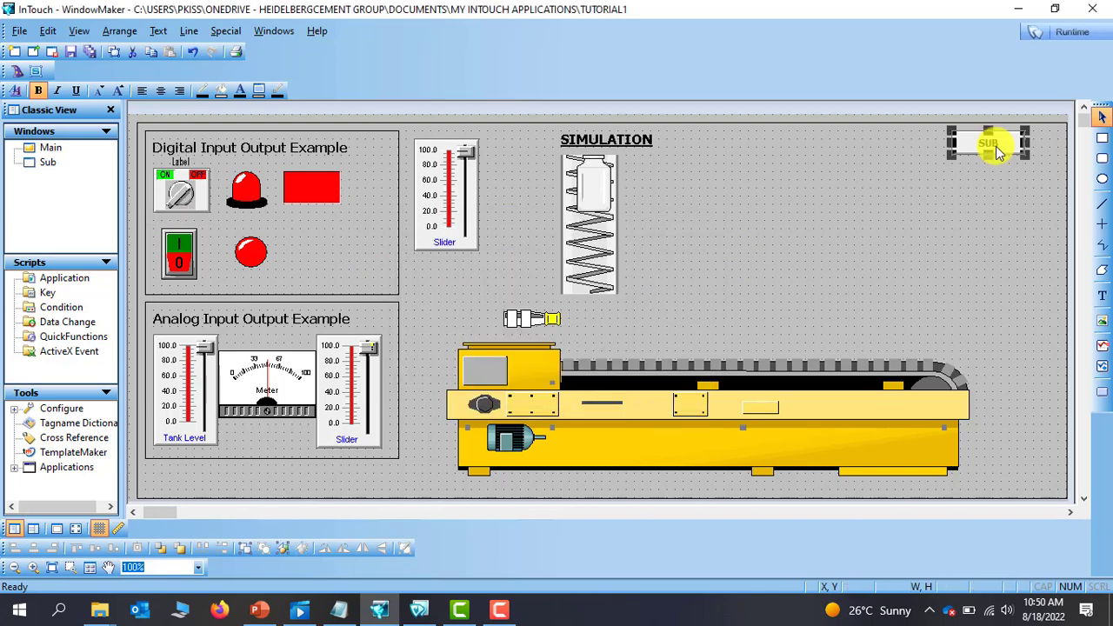
Give the SUB button a Disable link on SW2 with disabled state On, and apply it
double_click(996, 148)
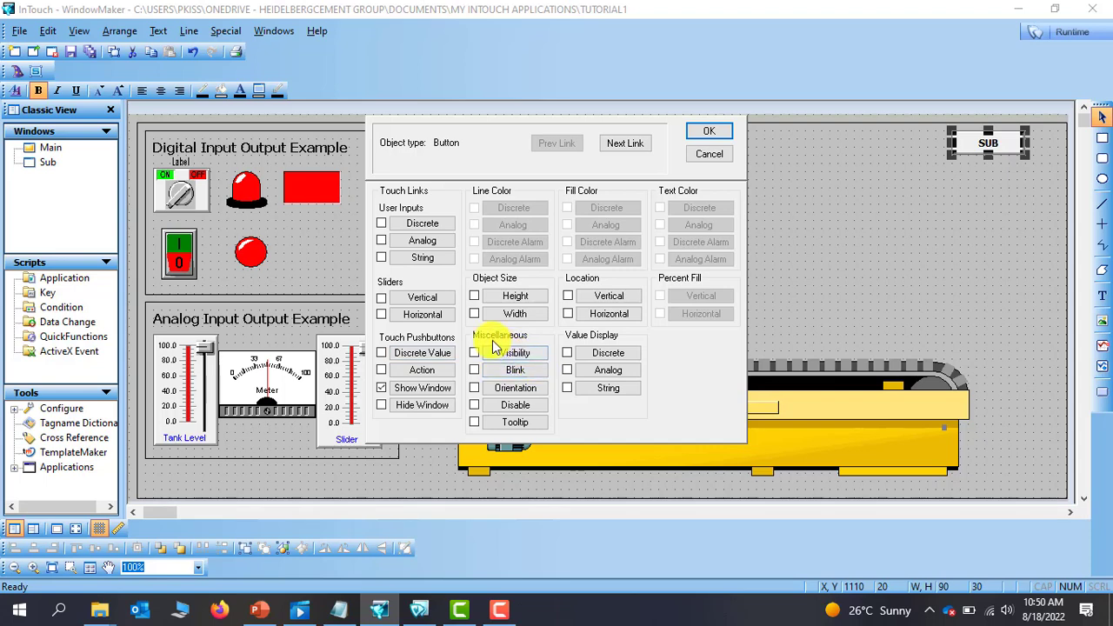
left_click(516, 406)
left_click(522, 234)
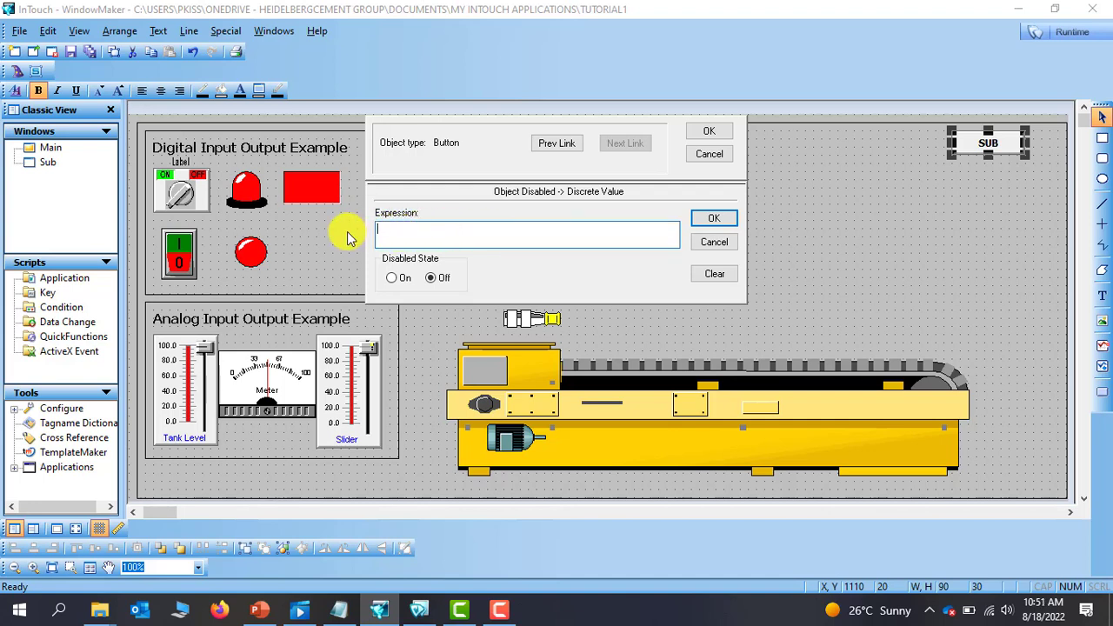
left_click(390, 233)
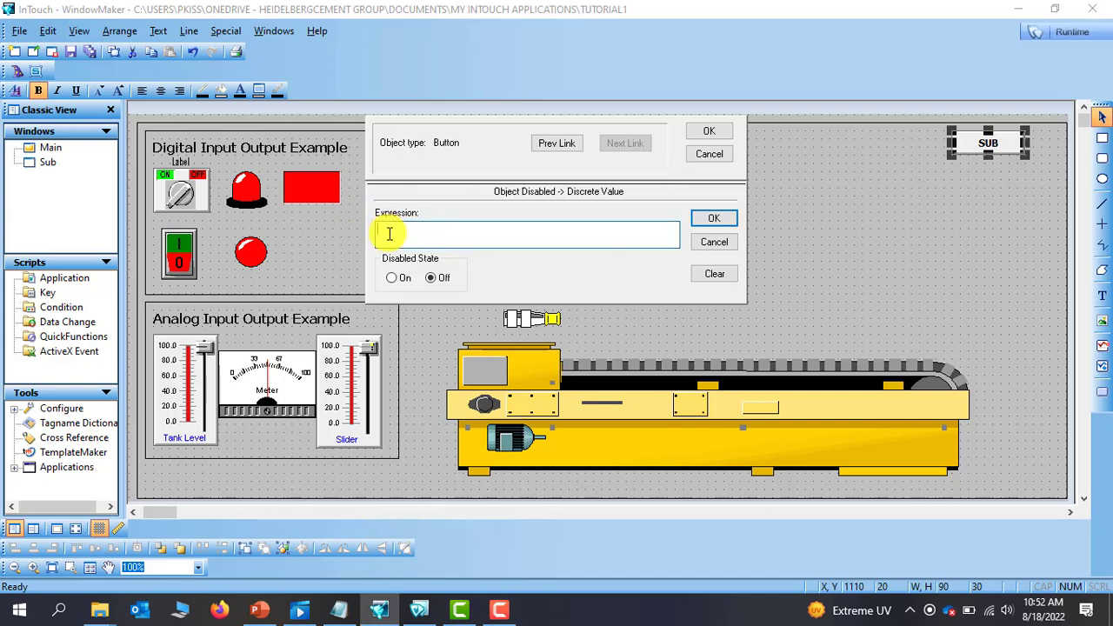
type("Sw")
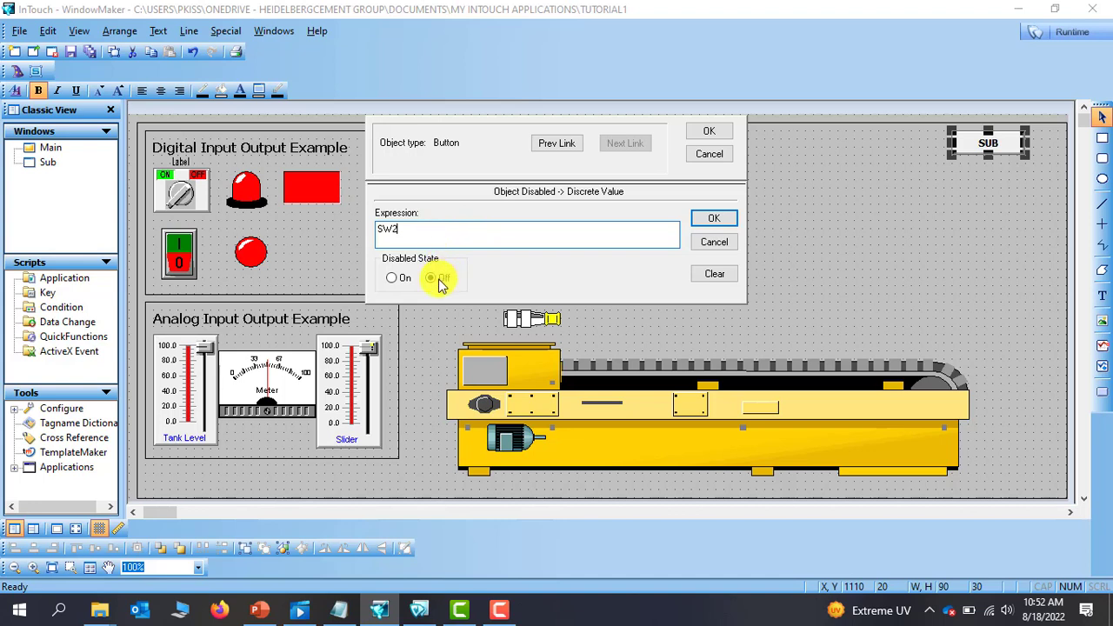
left_click(391, 280)
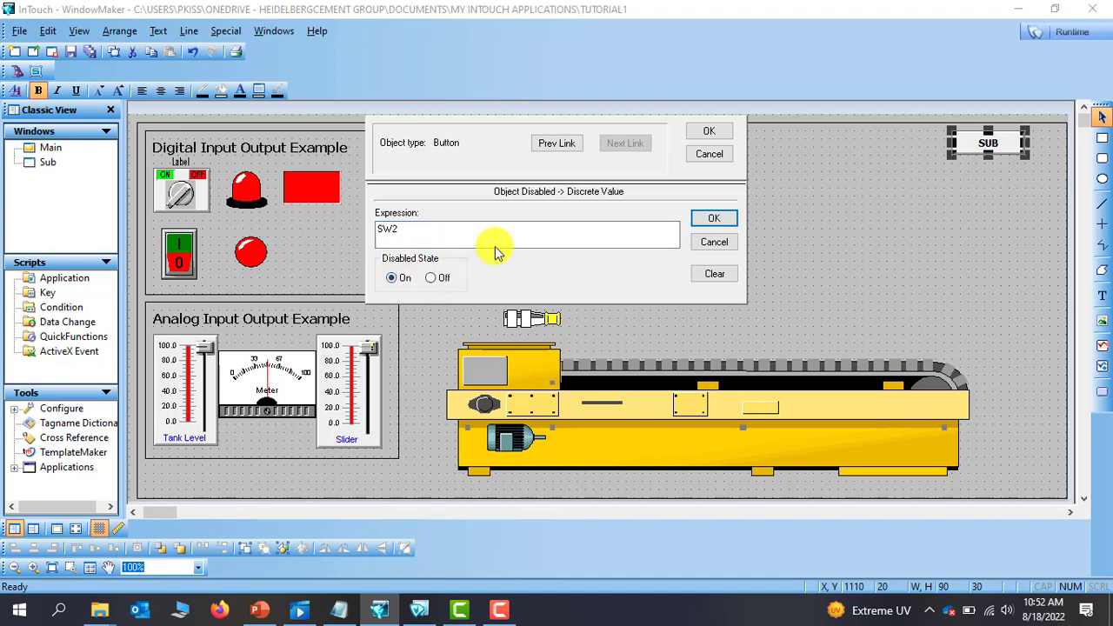
left_click(712, 220)
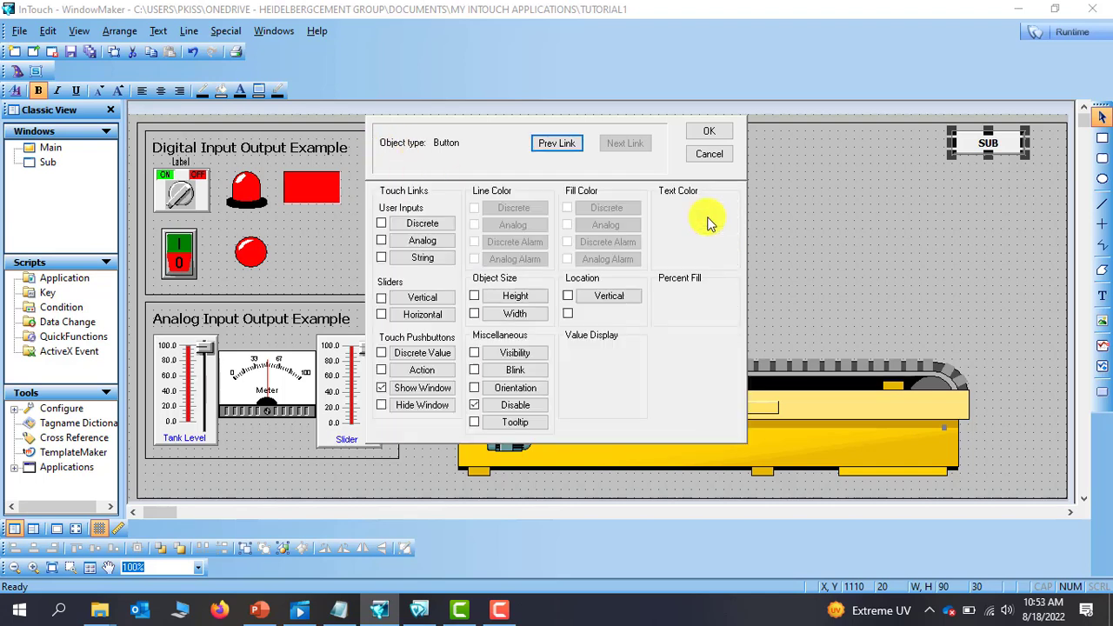
left_click(709, 132)
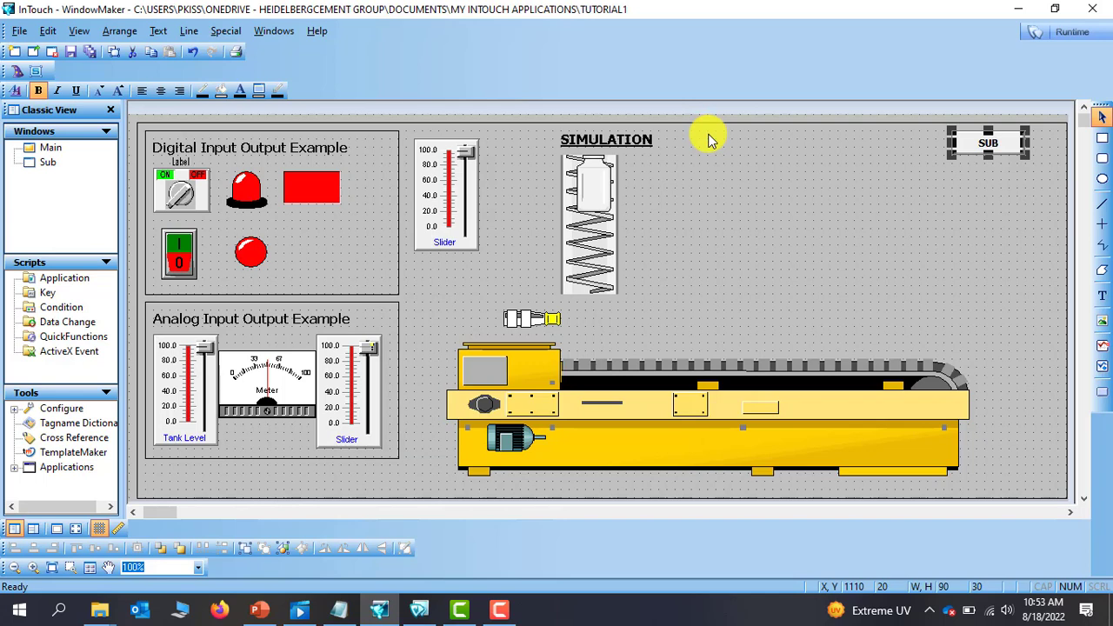
Run the window and confirm SUB opens the Sub window while the switch is off
left_click(1061, 32)
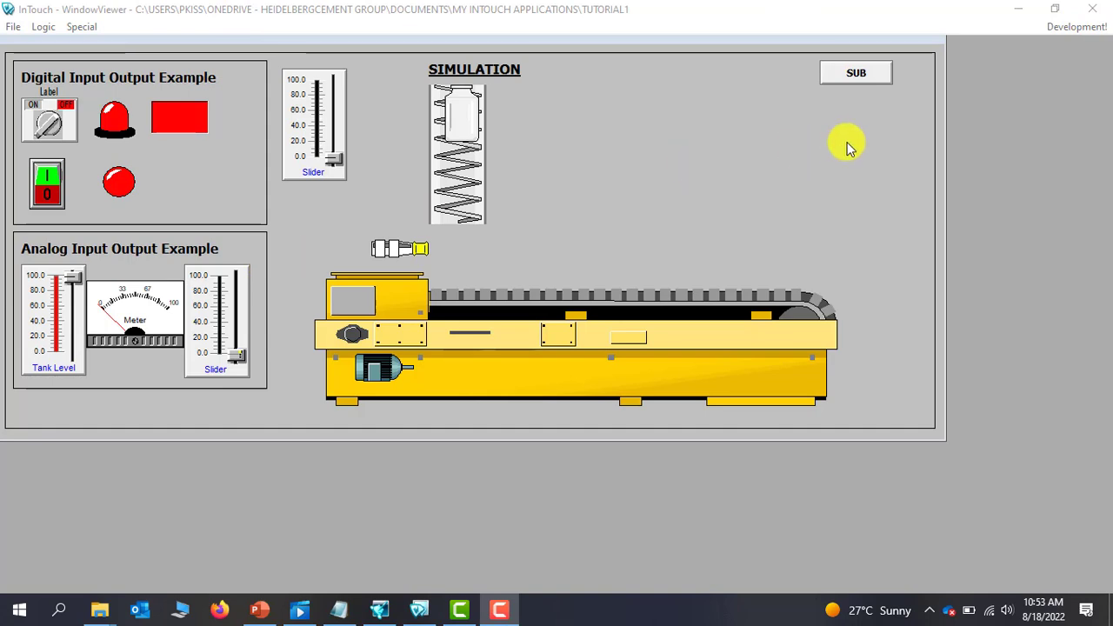
left_click(858, 73)
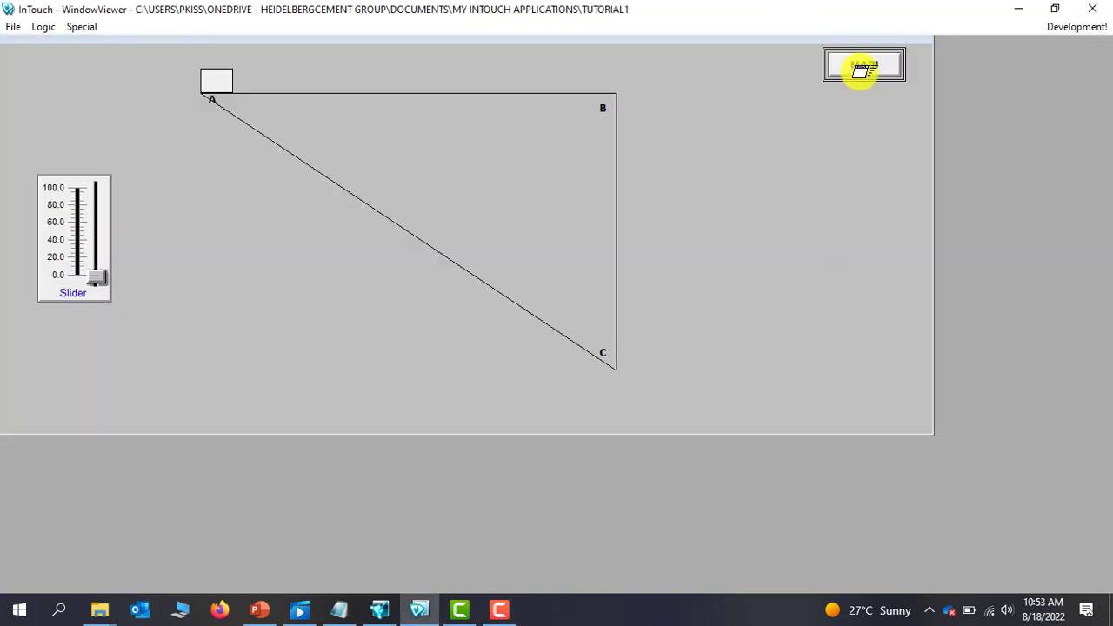
left_click(863, 68)
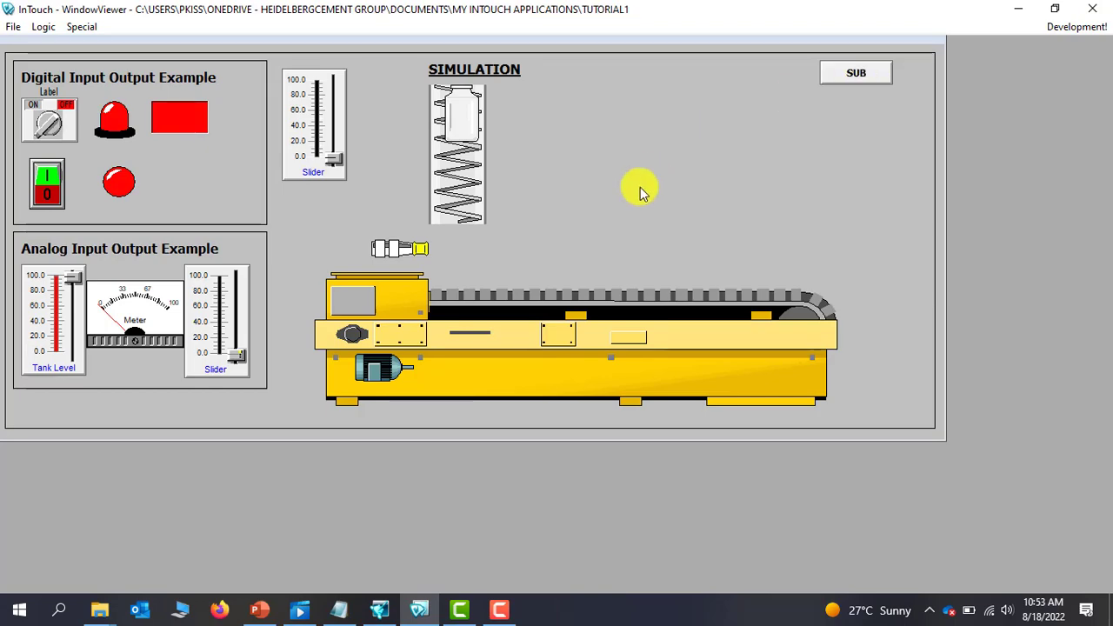
Turn SW2 on to see SUB blocked, switch it off to reopen Sub, then return to WindowMaker
left_click(47, 106)
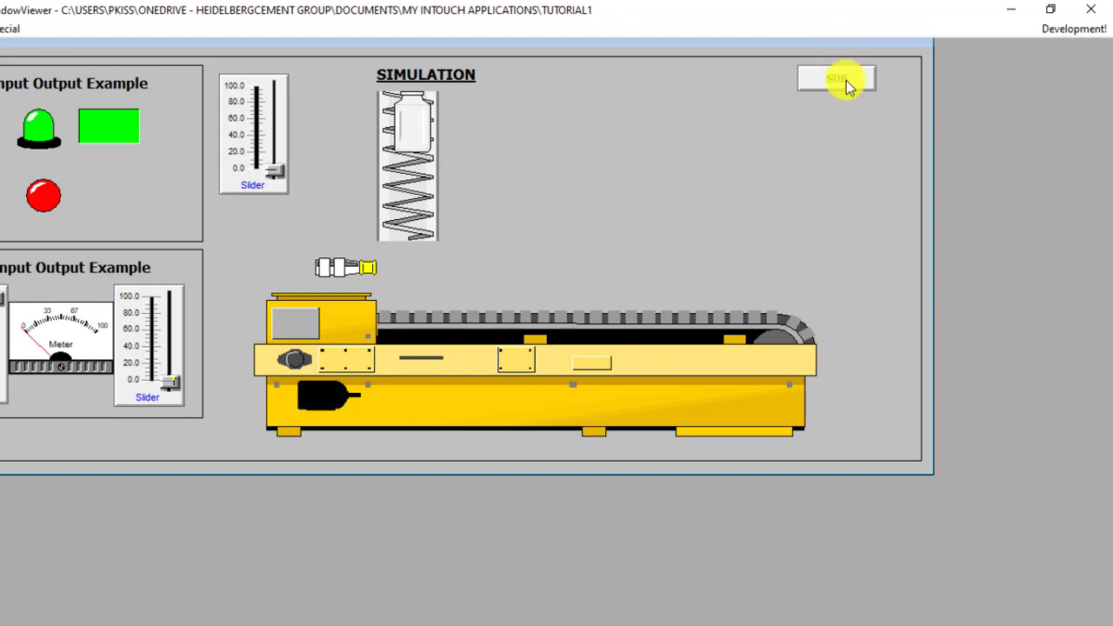
left_click(848, 84)
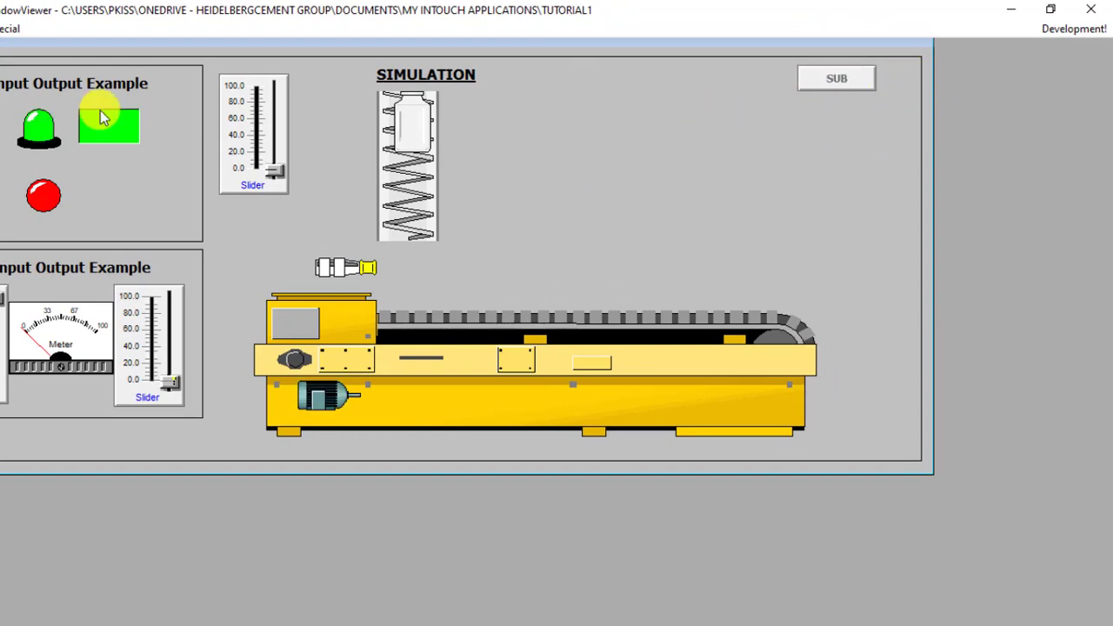
left_click(48, 126)
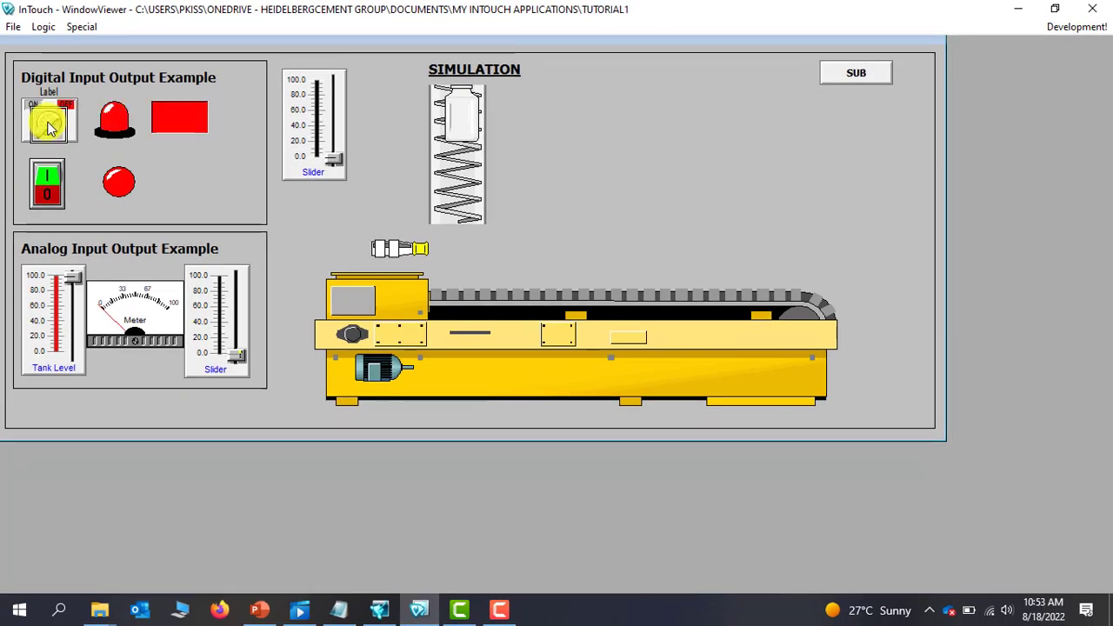
left_click(874, 84)
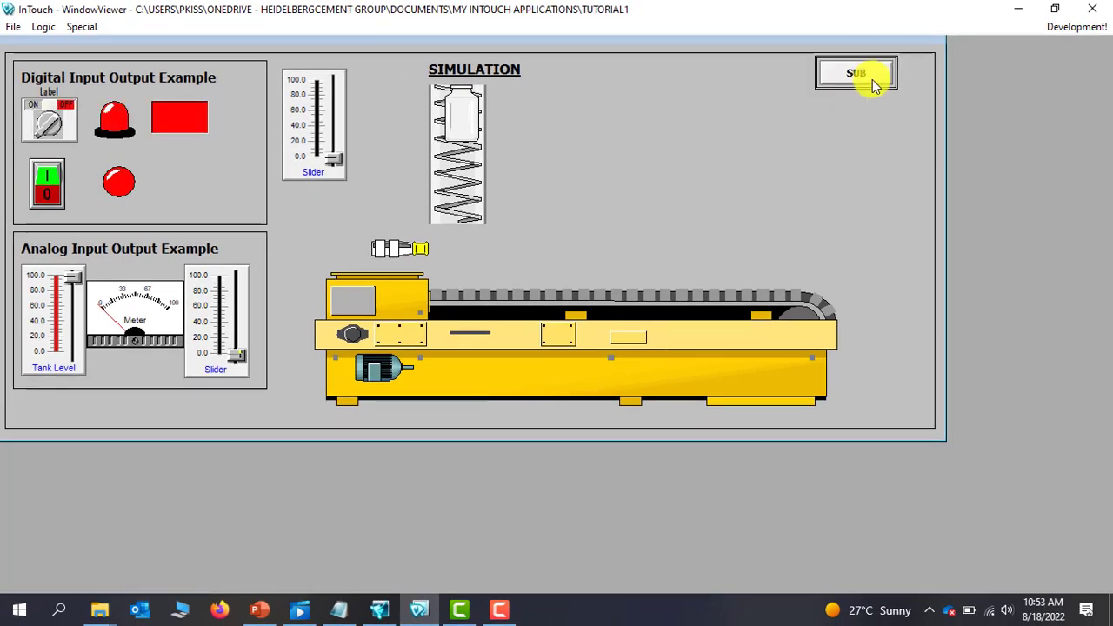
left_click(863, 66)
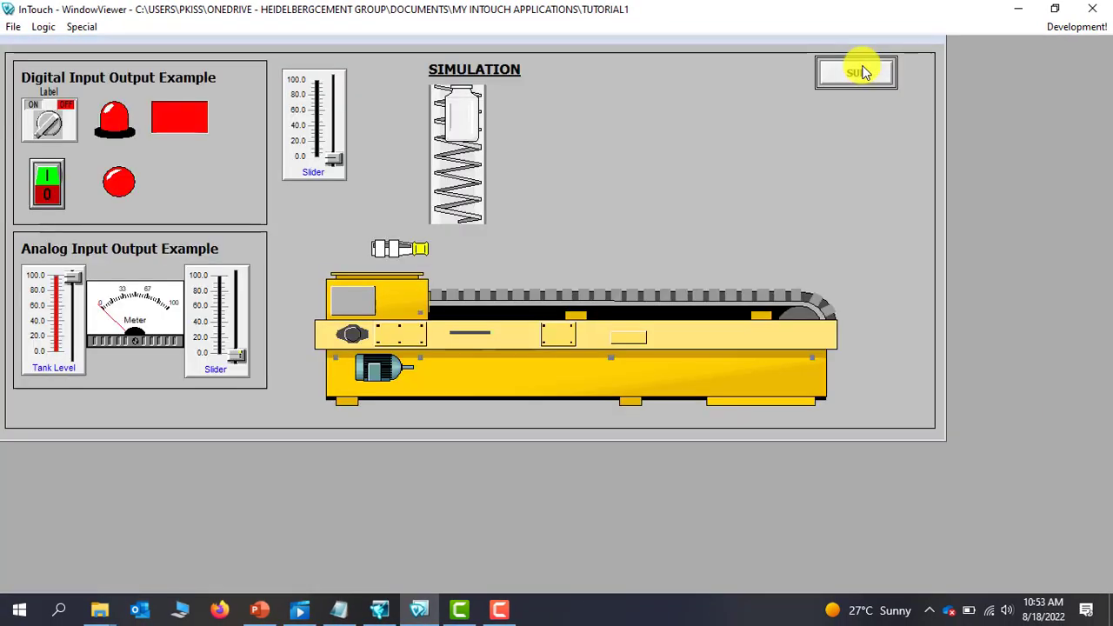
left_click(1069, 27)
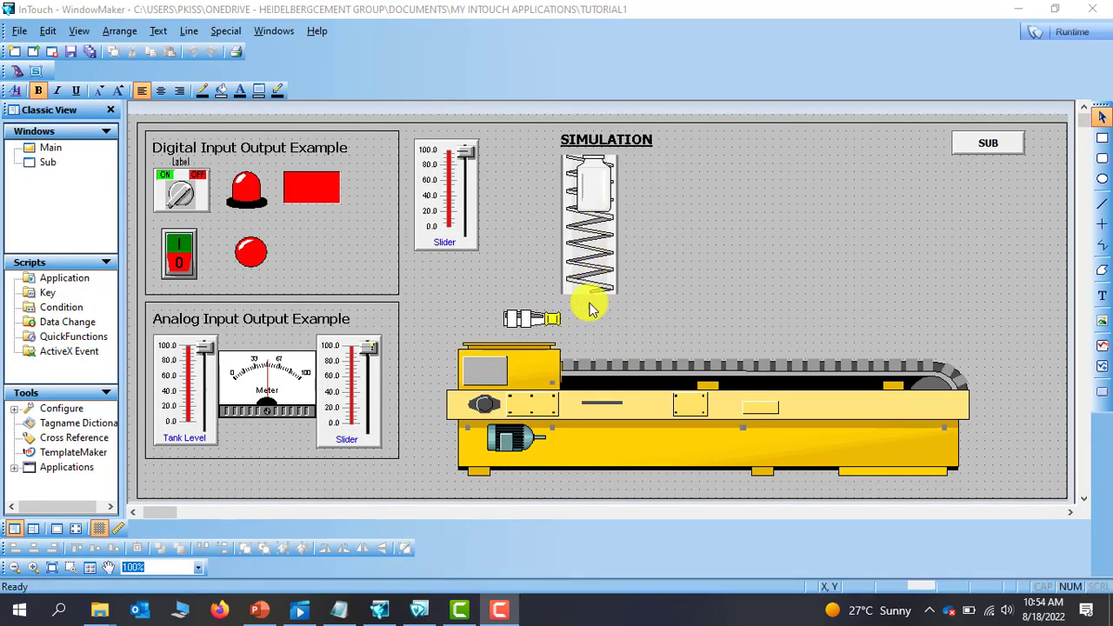
Give the sensor symbol a Disable link on SW2 with disabled state On, and apply it
double_click(531, 320)
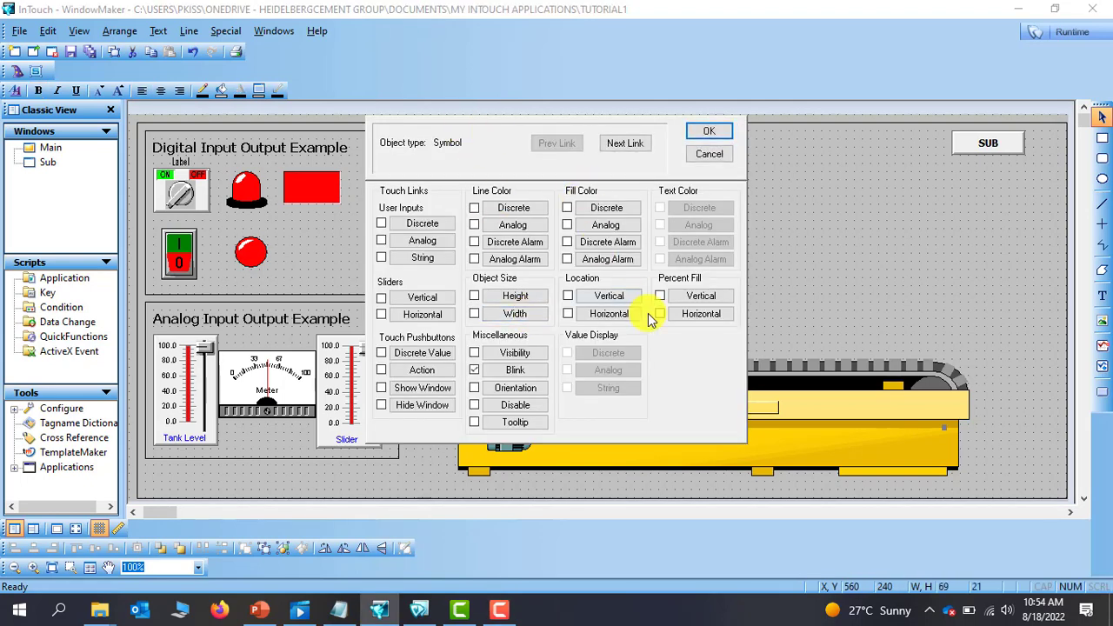
left_click(515, 405)
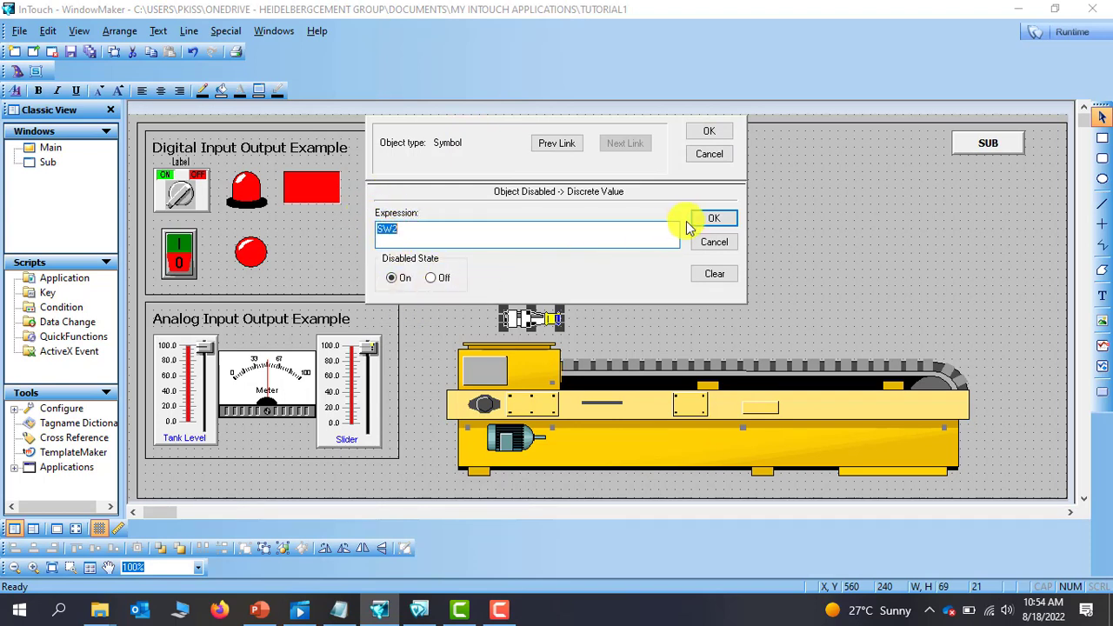
left_click(718, 223)
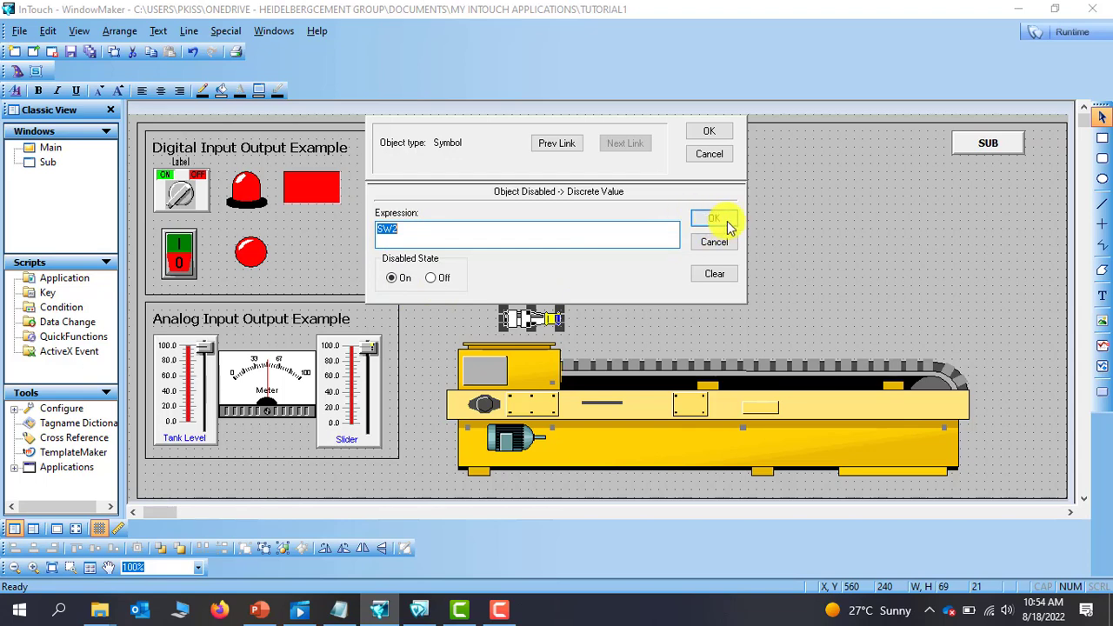
left_click(706, 133)
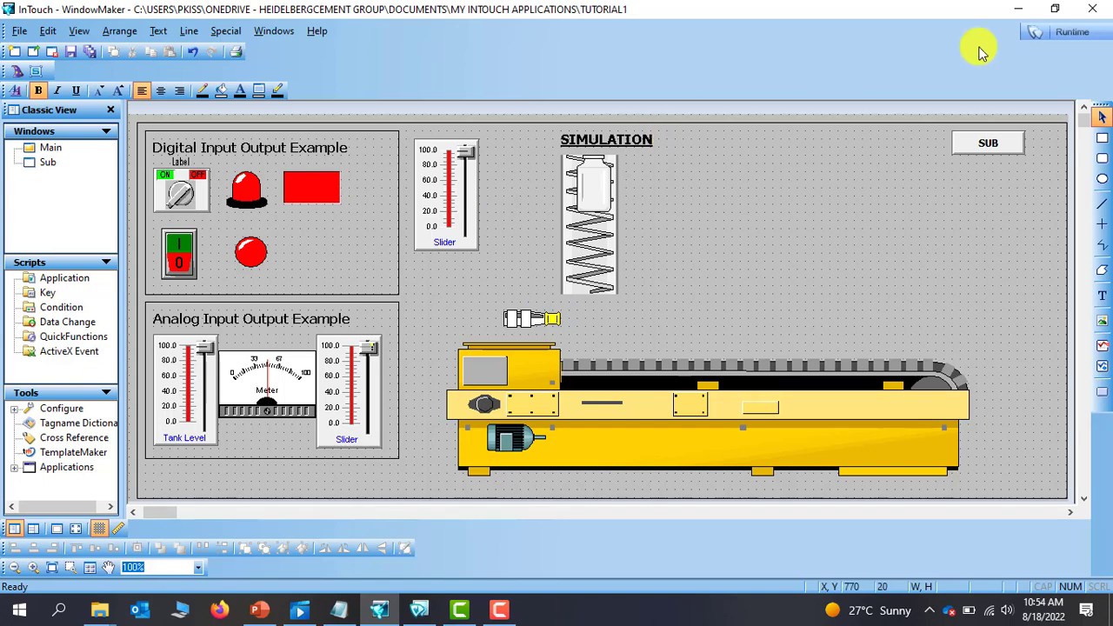
Run Main, turn the selector switch ON and raise the upper slider to about 40
left_click(1076, 37)
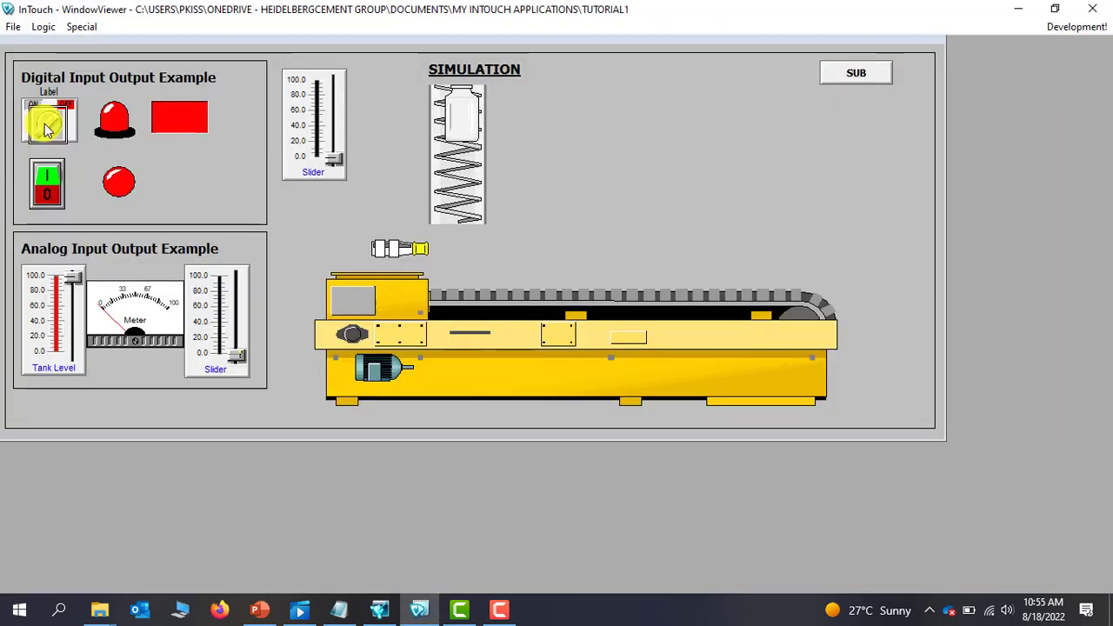
left_click(48, 129)
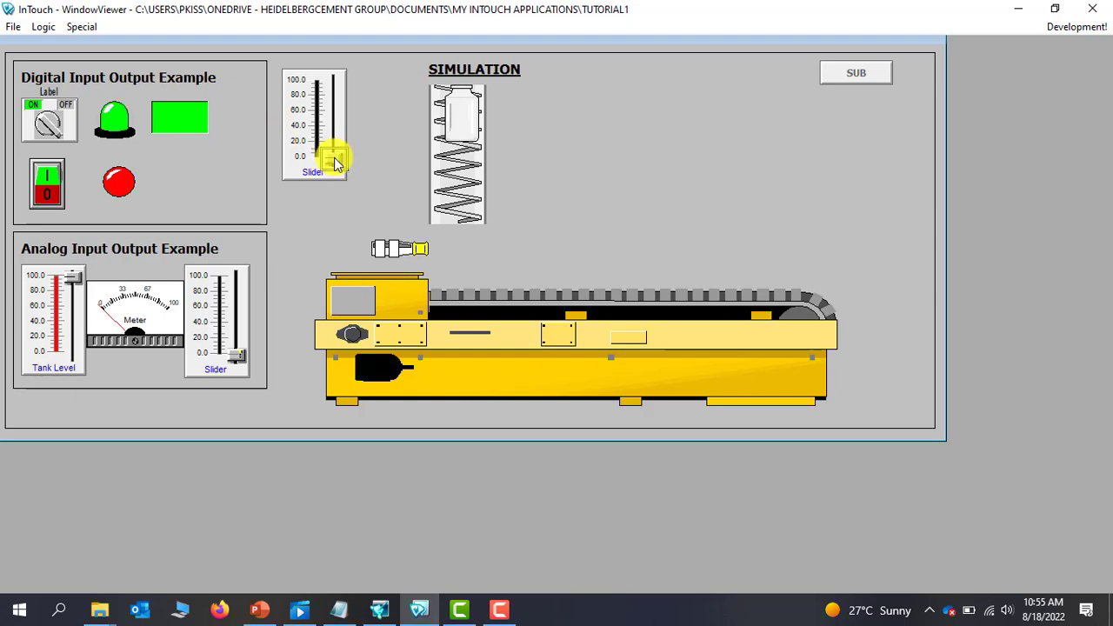
left_click_drag(335, 163, 333, 126)
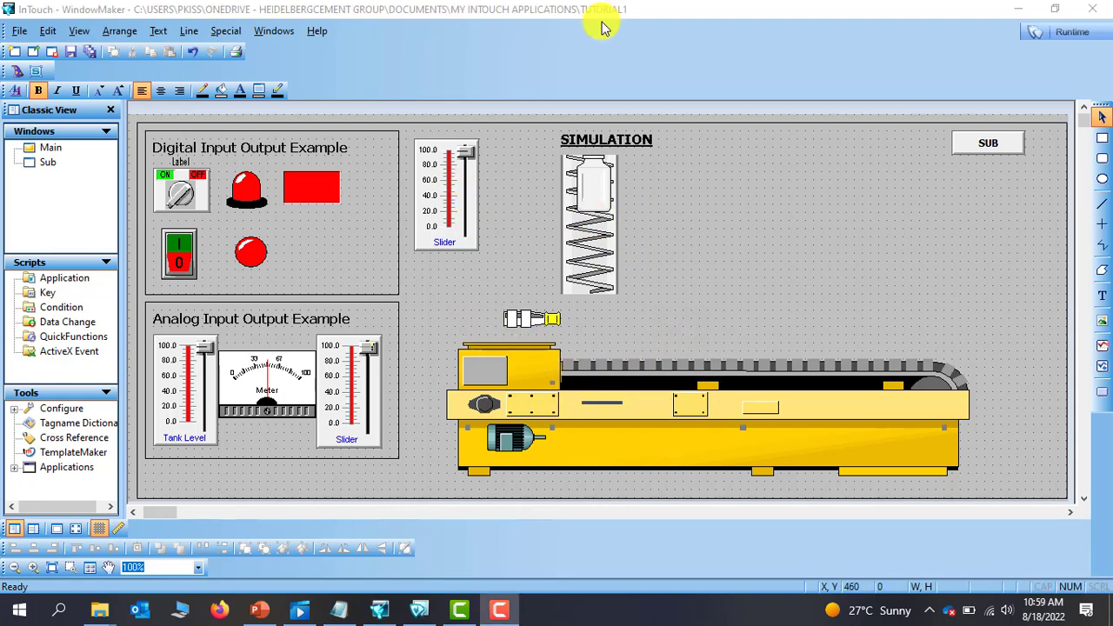
Break the upper slider cell into its separate parts
left_click(456, 191)
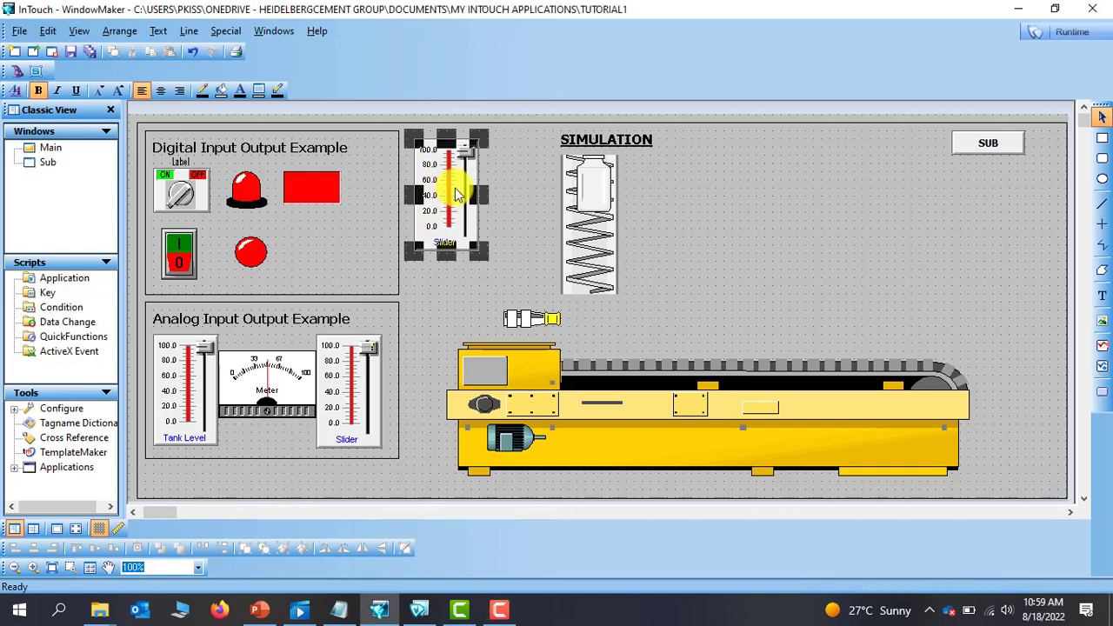
right_click(456, 187)
mouse_move(566, 318)
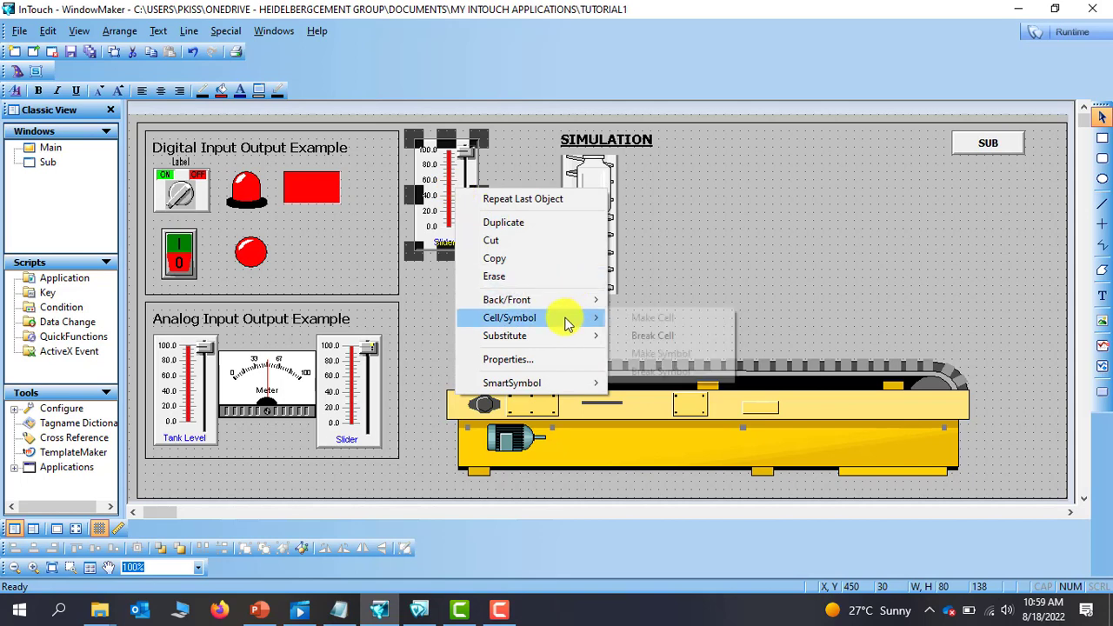
left_click(674, 337)
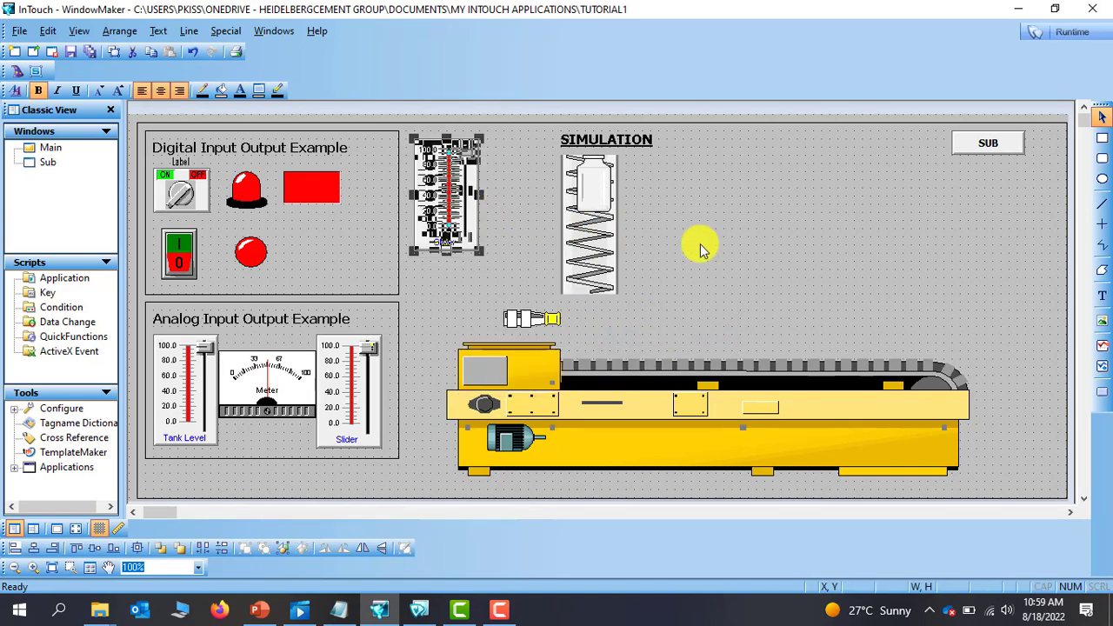
left_click(509, 221)
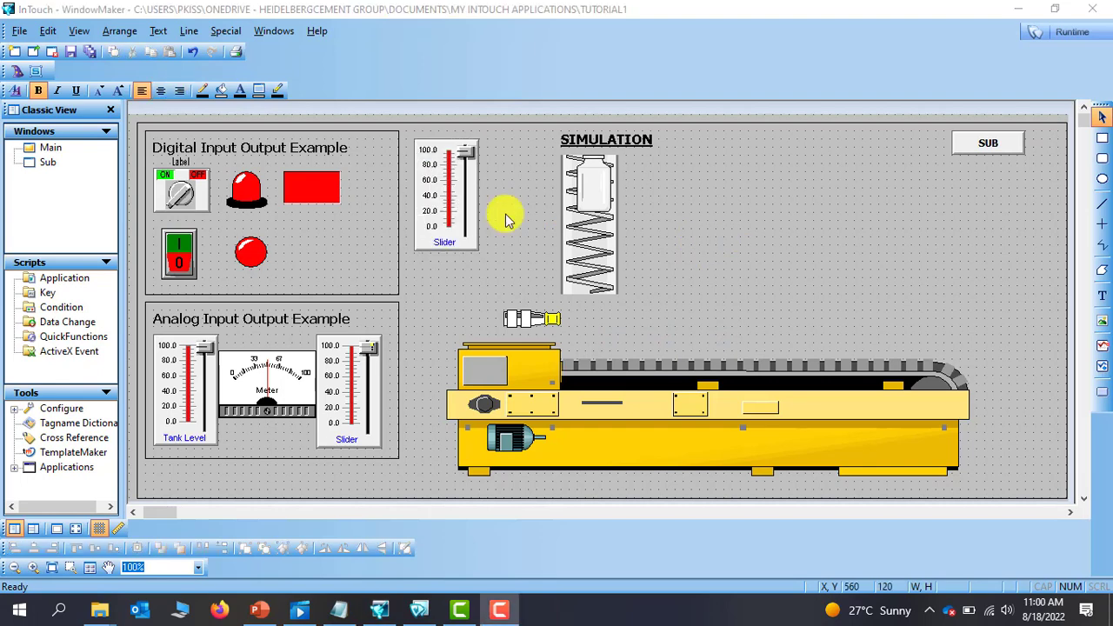
Give the slider thumb a Disable link on SW2 and save the Main window
double_click(467, 157)
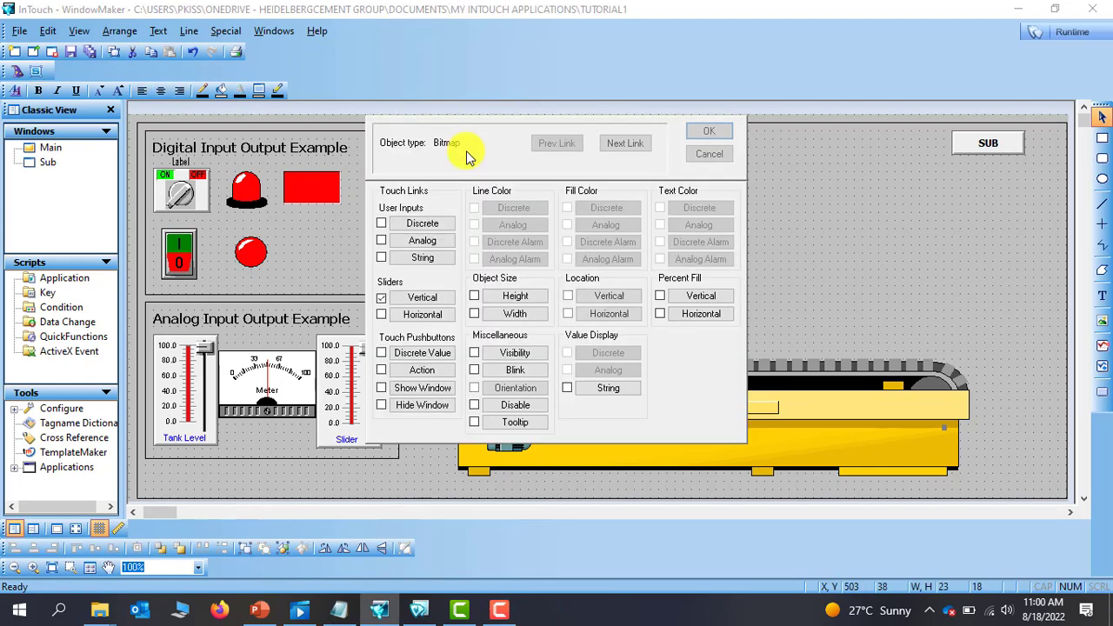
left_click(487, 406)
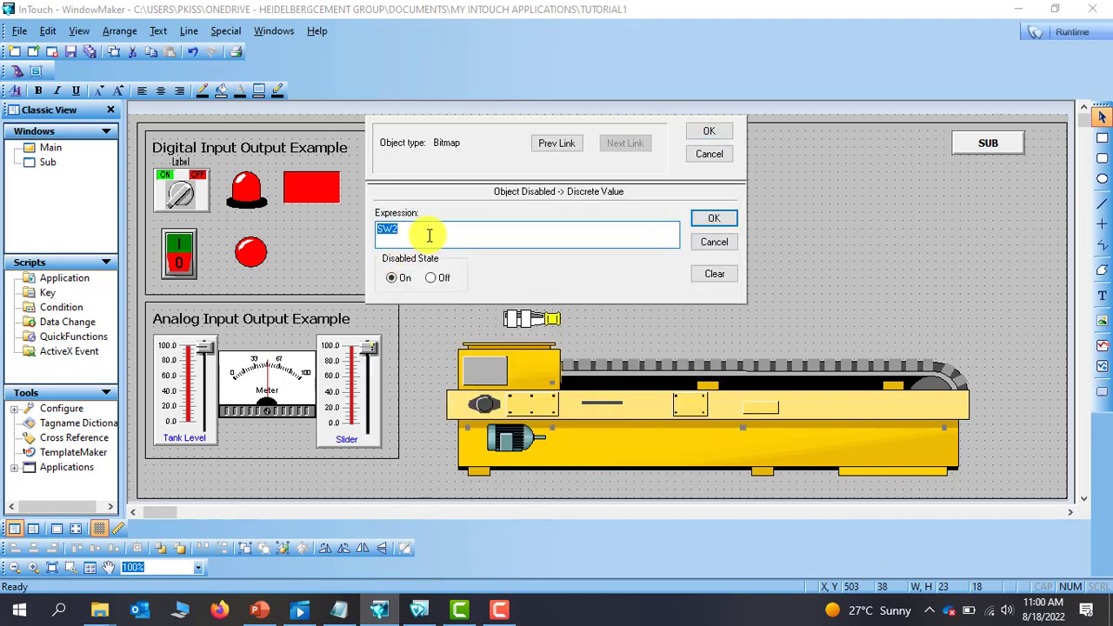
left_click(715, 219)
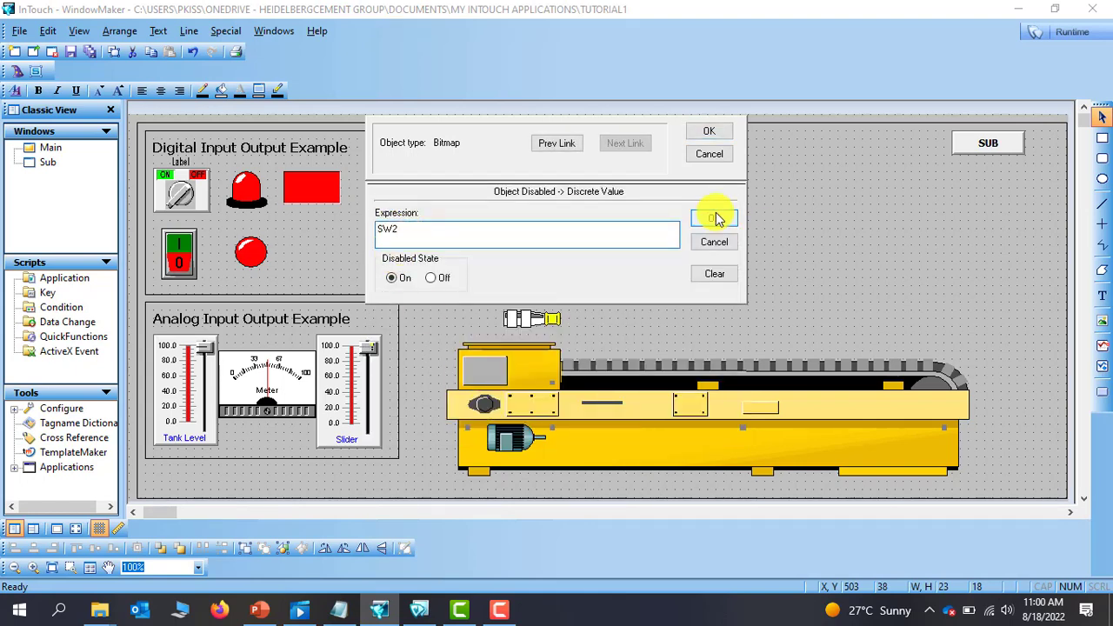
left_click(705, 135)
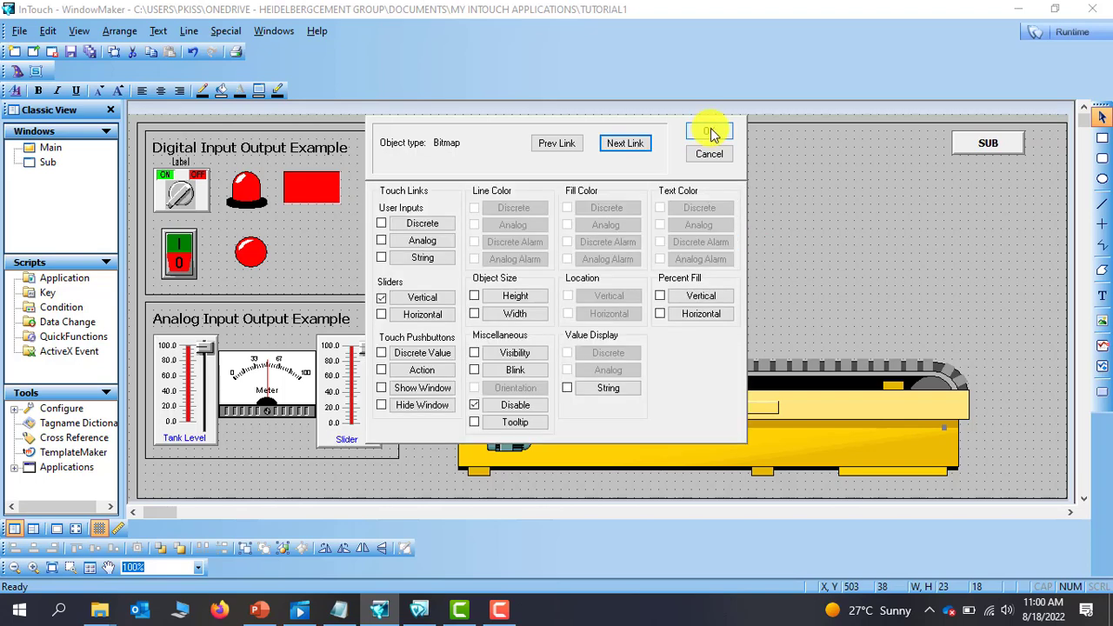
left_click(1095, 37)
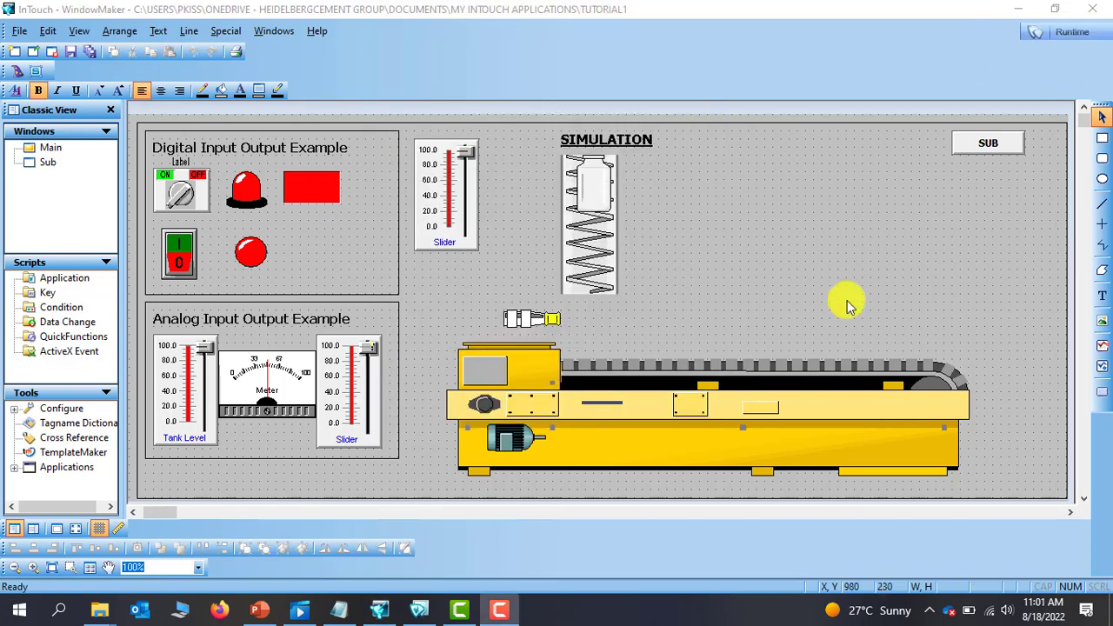
Run Main, raise the upper slider to about 50, then switch the selector ON
left_click(1077, 39)
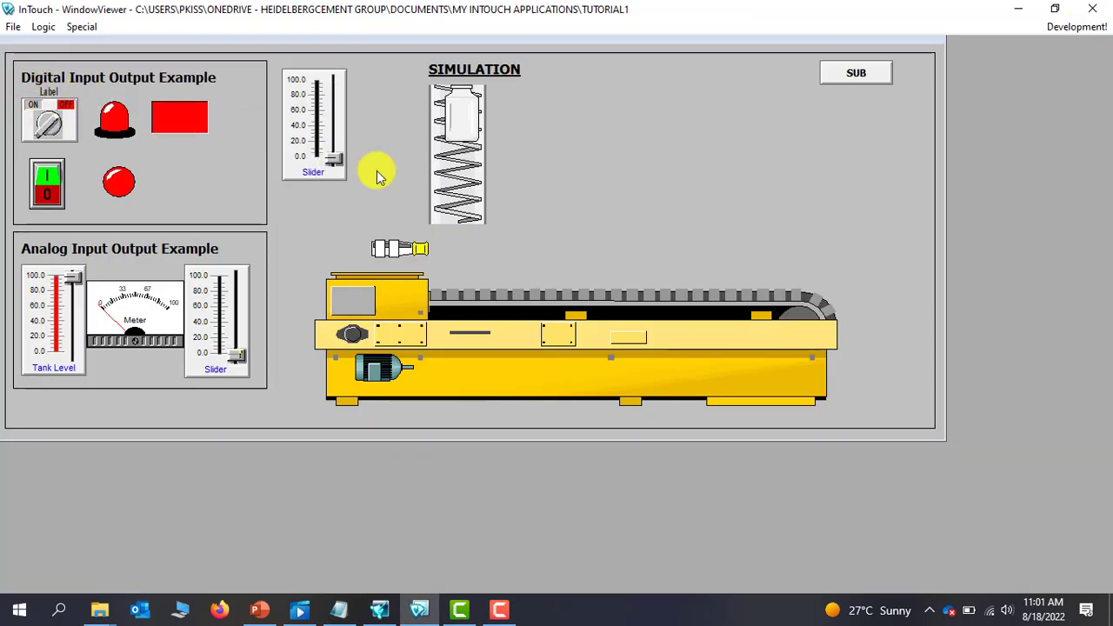
mouse_move(338, 164)
left_mouse_down()
mouse_move(343, 75)
mouse_move(356, 156)
left_mouse_up()
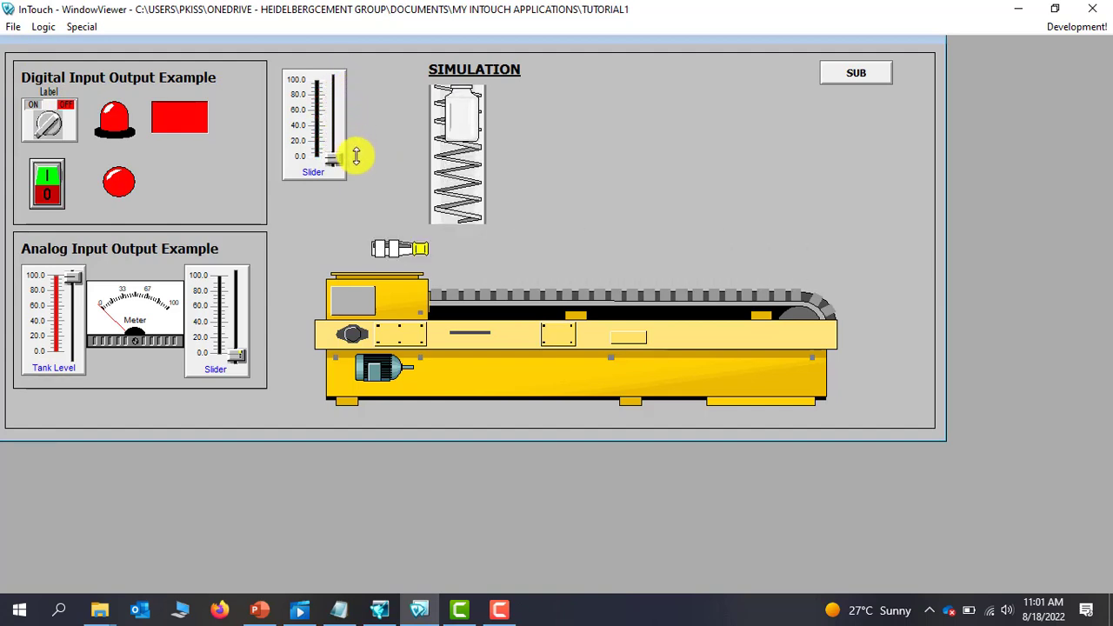
left_click(61, 137)
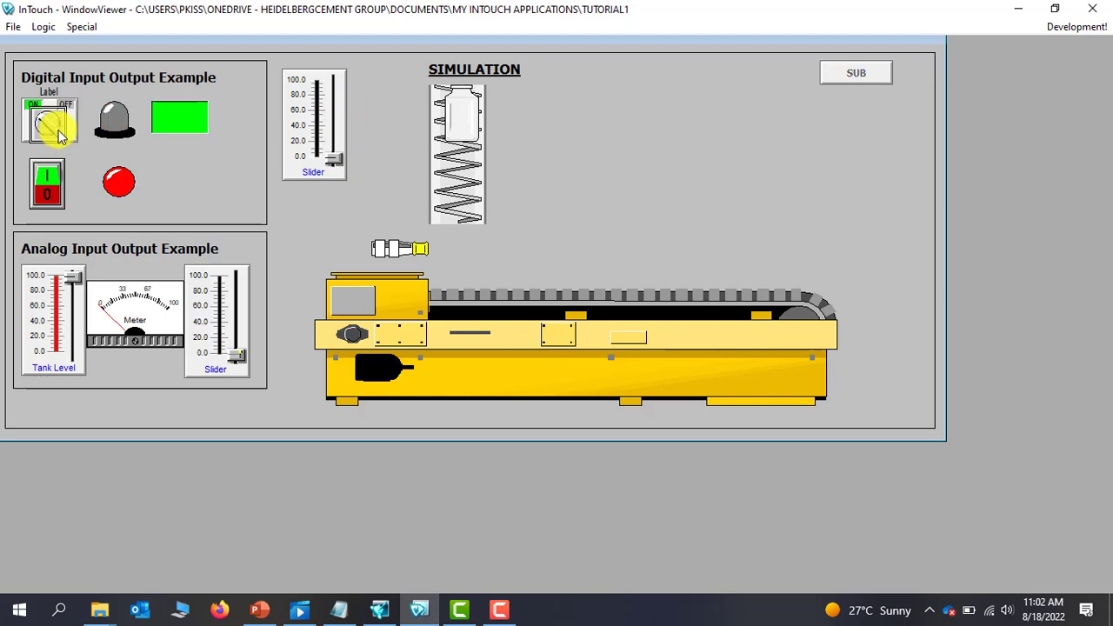